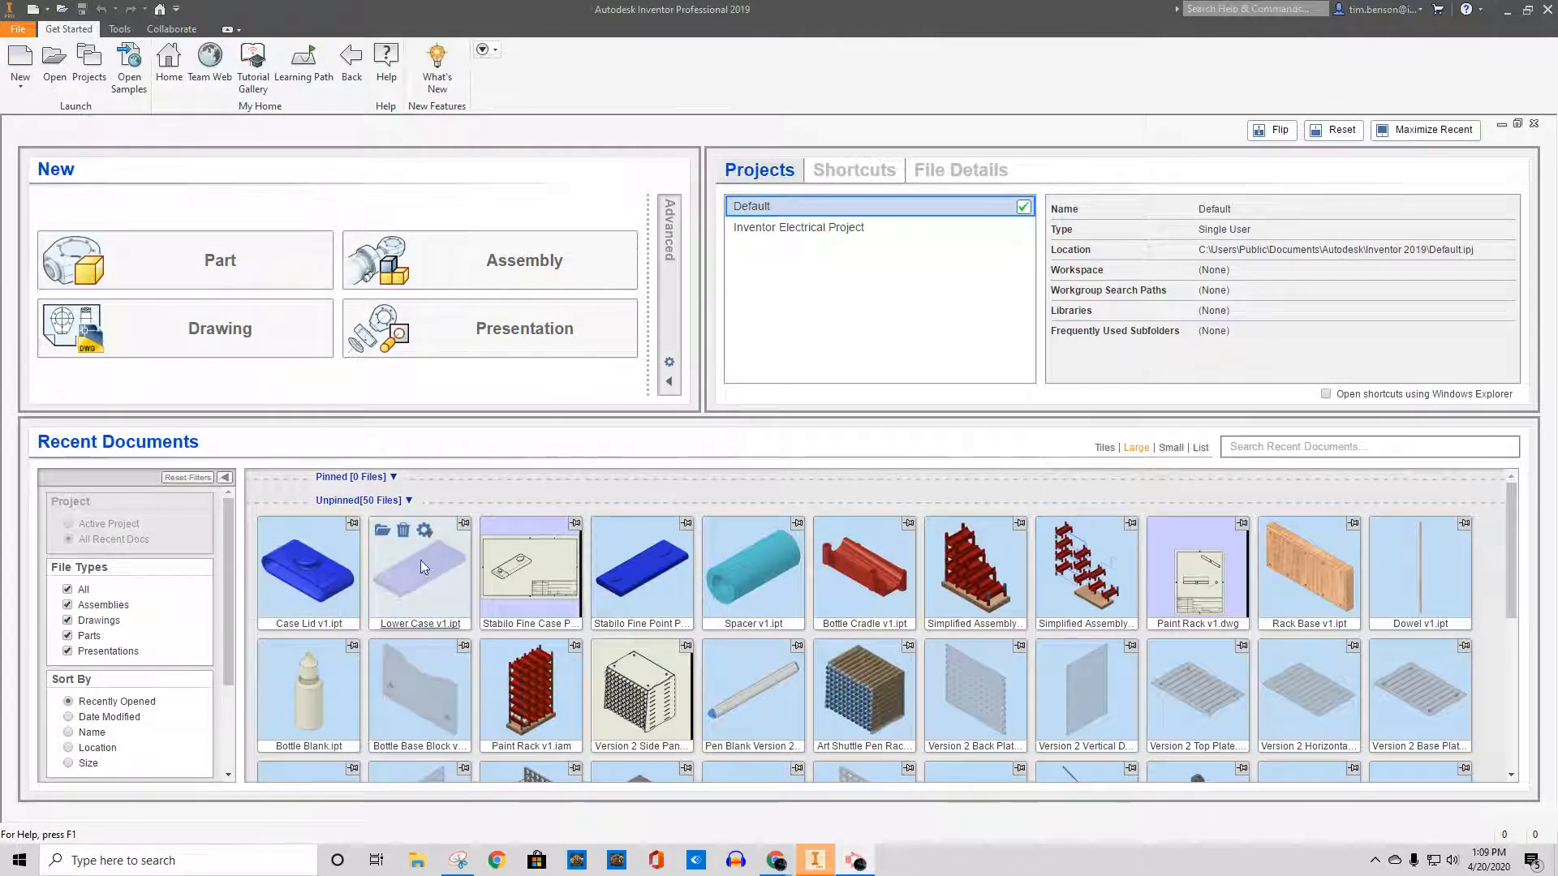
- Create a new standard part and accept the style conflict notice
left_click(349, 523)
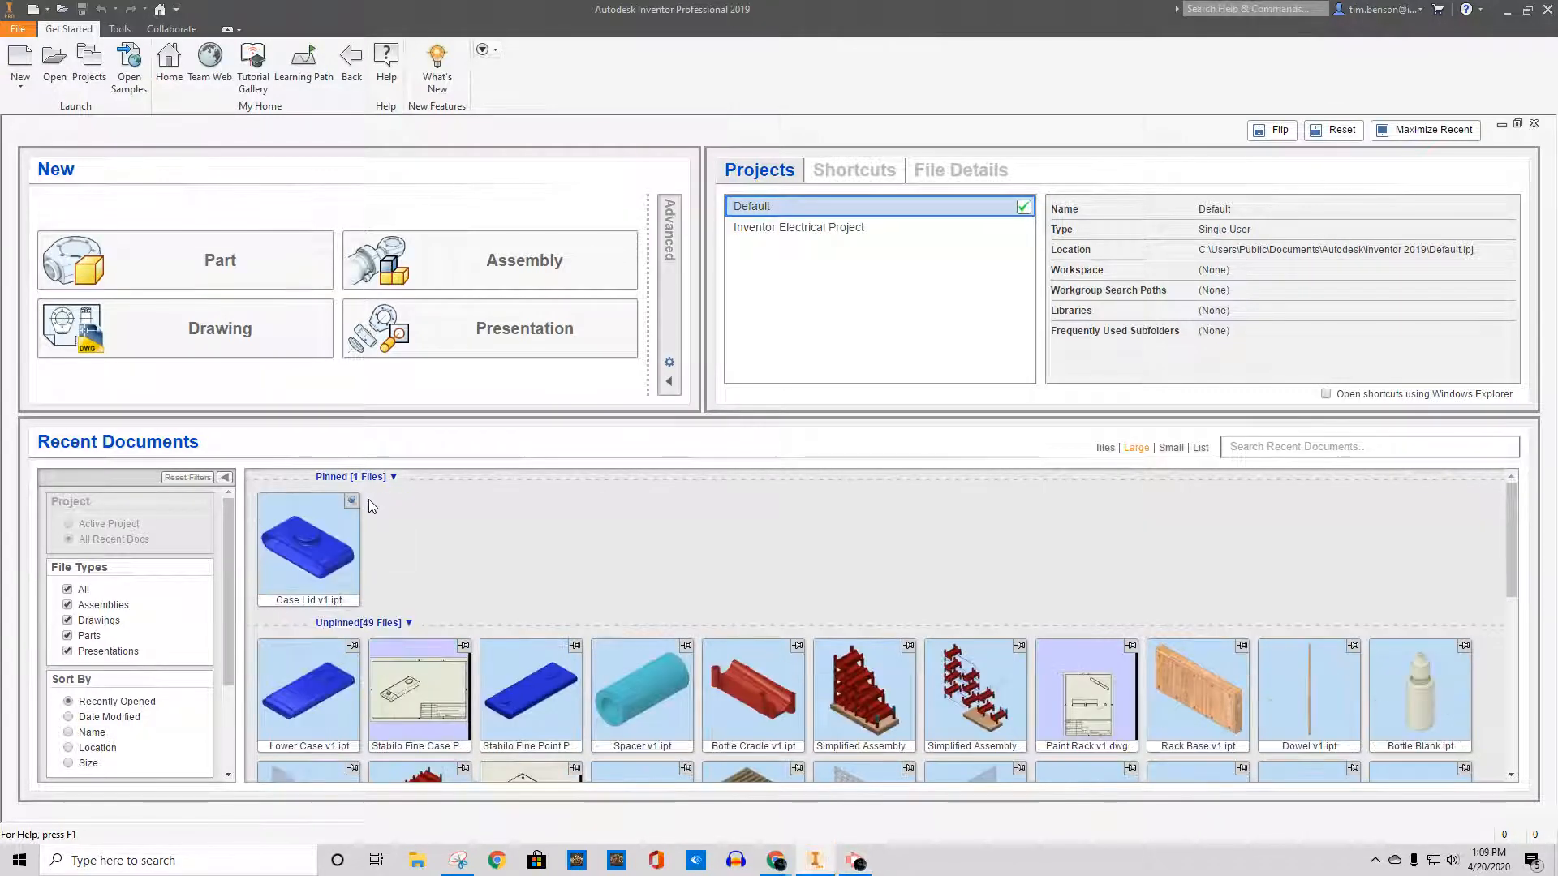
left_click(349, 499)
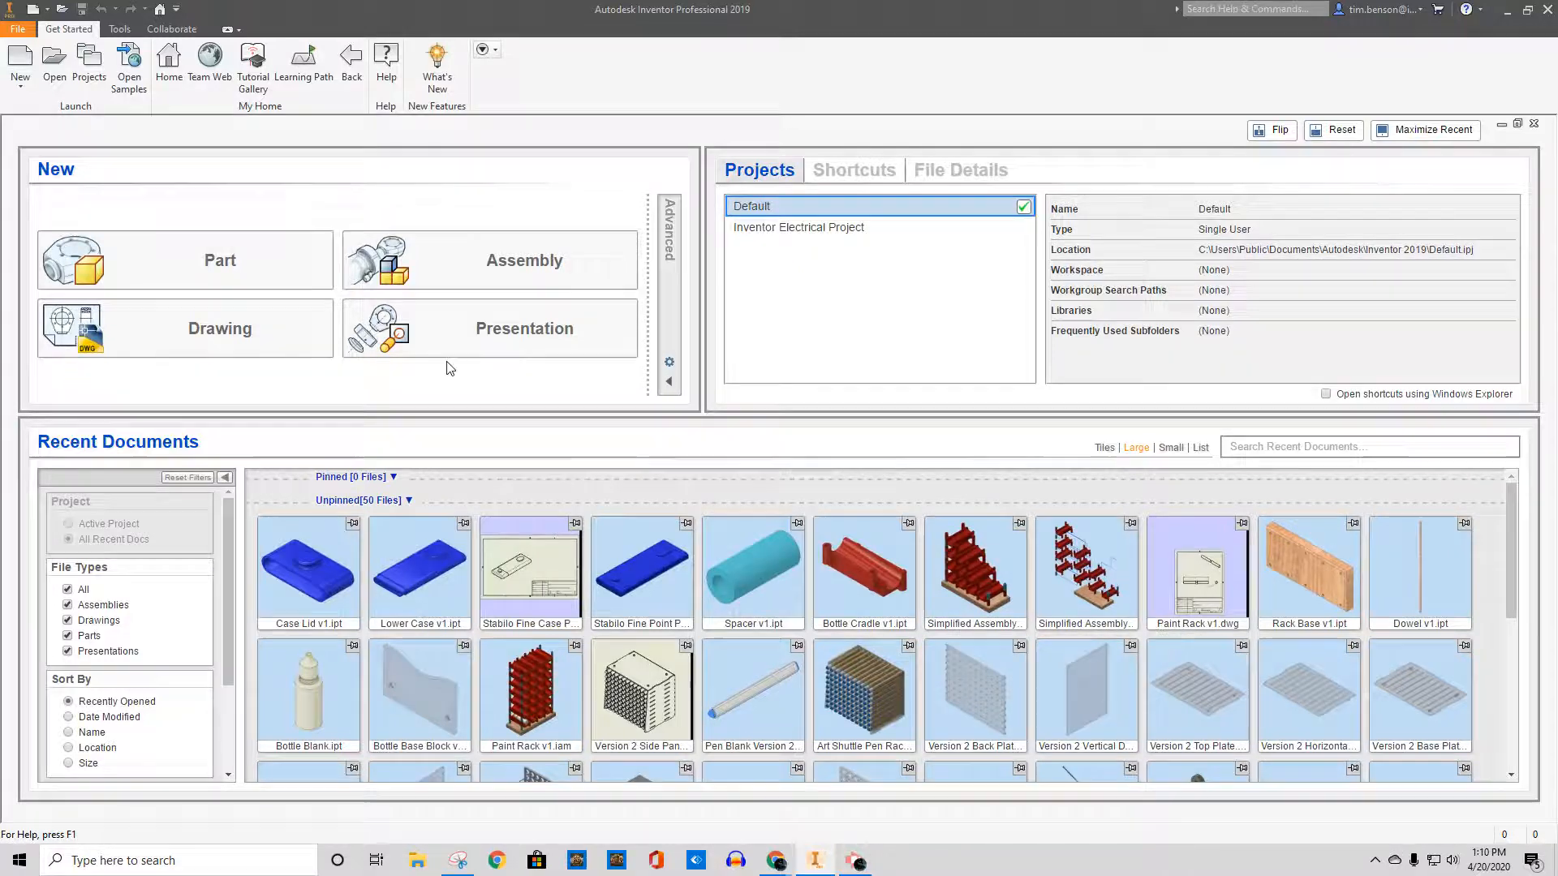
left_click(186, 265)
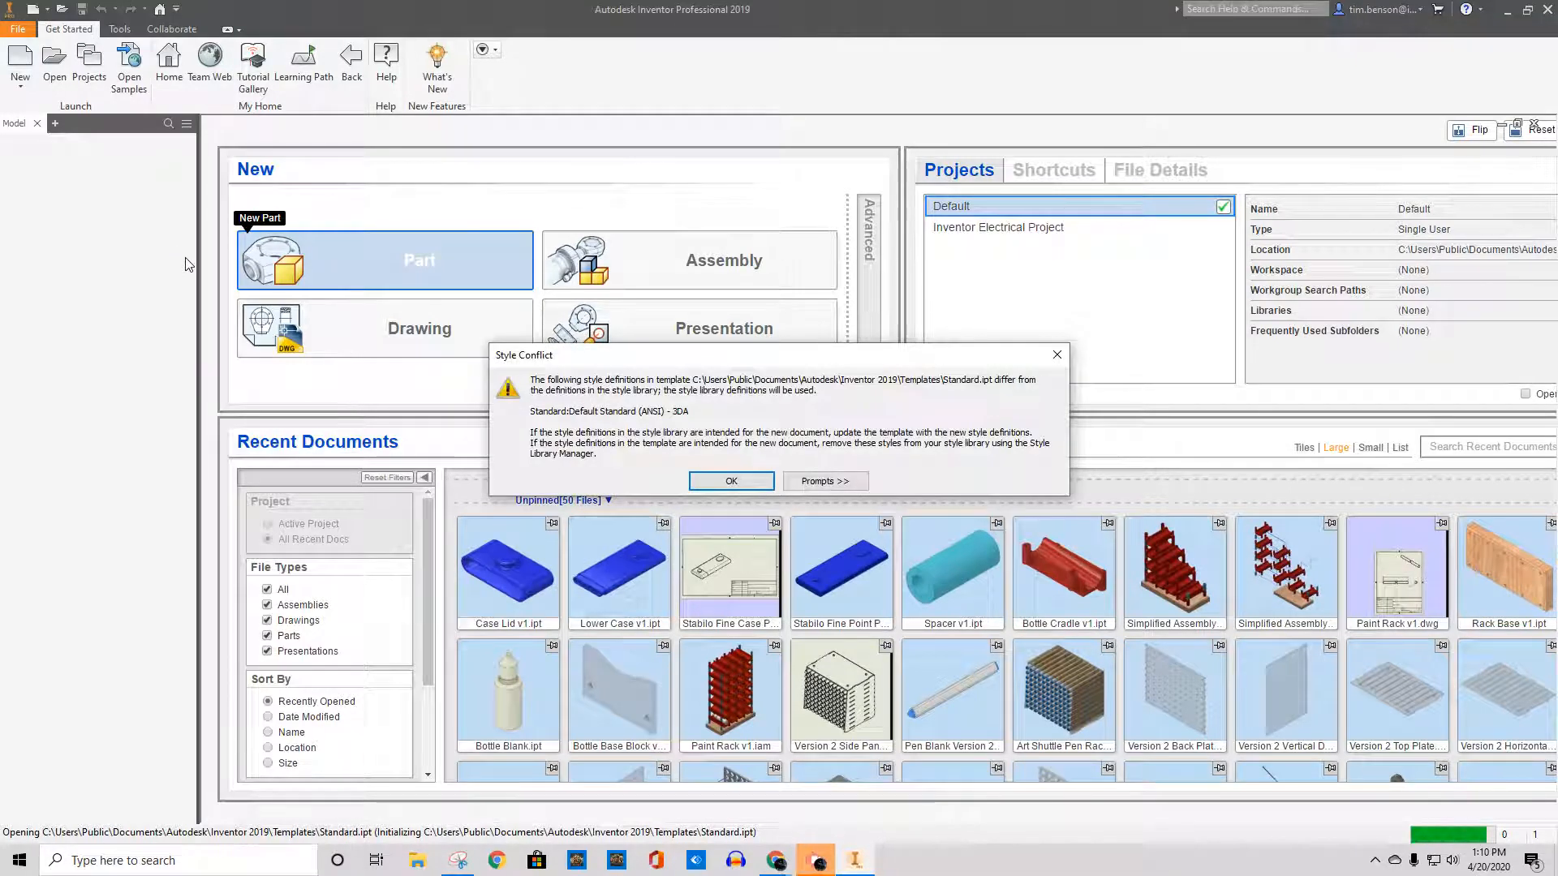
left_click(731, 481)
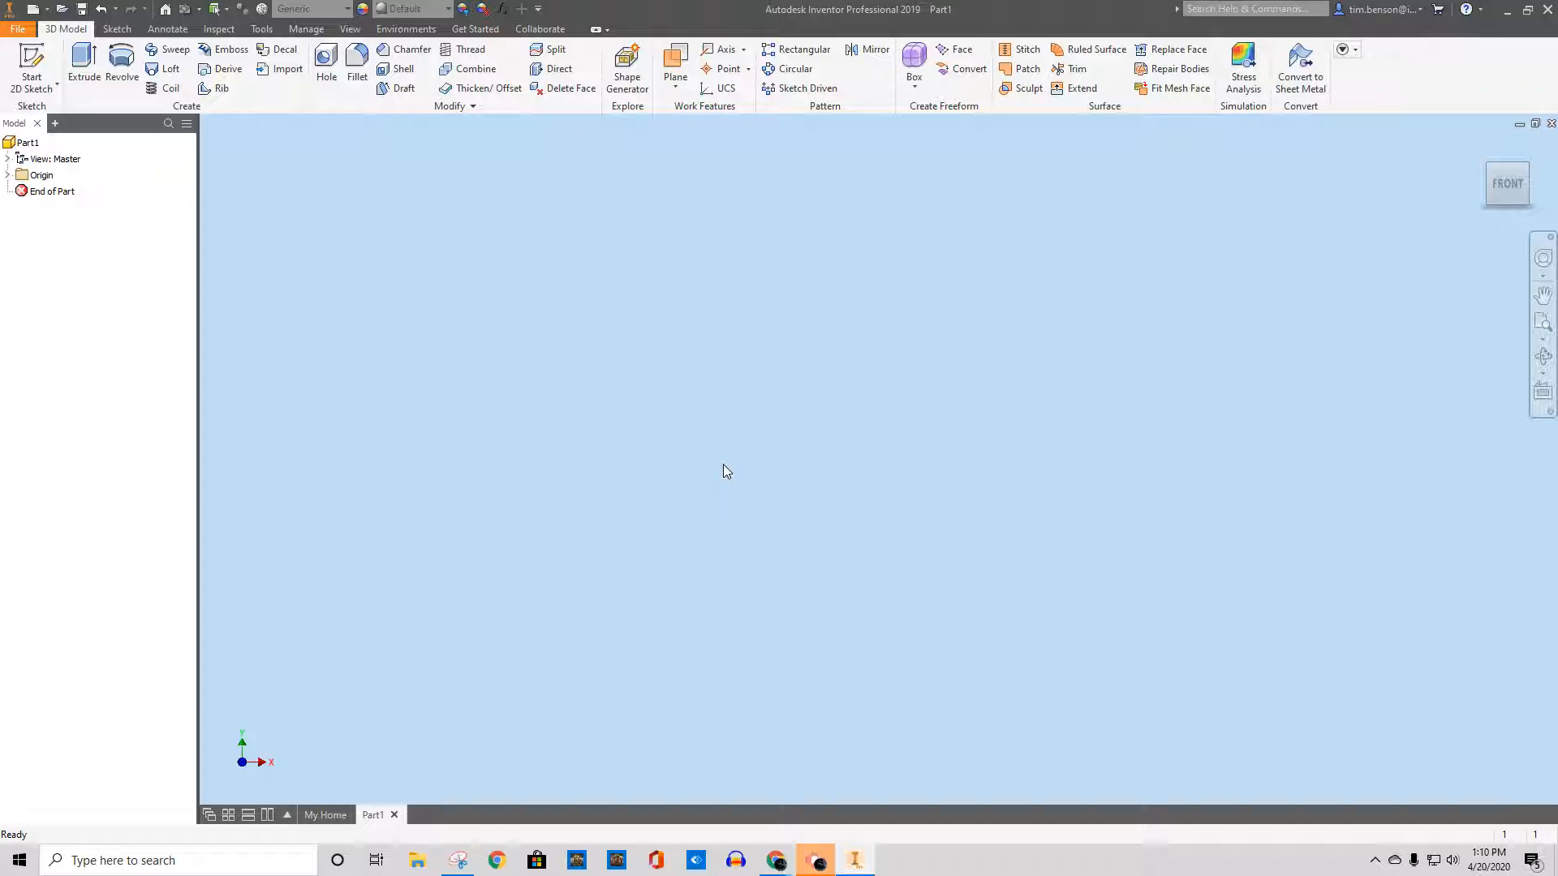
- Look through the color schemes in the application options and leave without applying a change
left_click(18, 30)
left_click(145, 472)
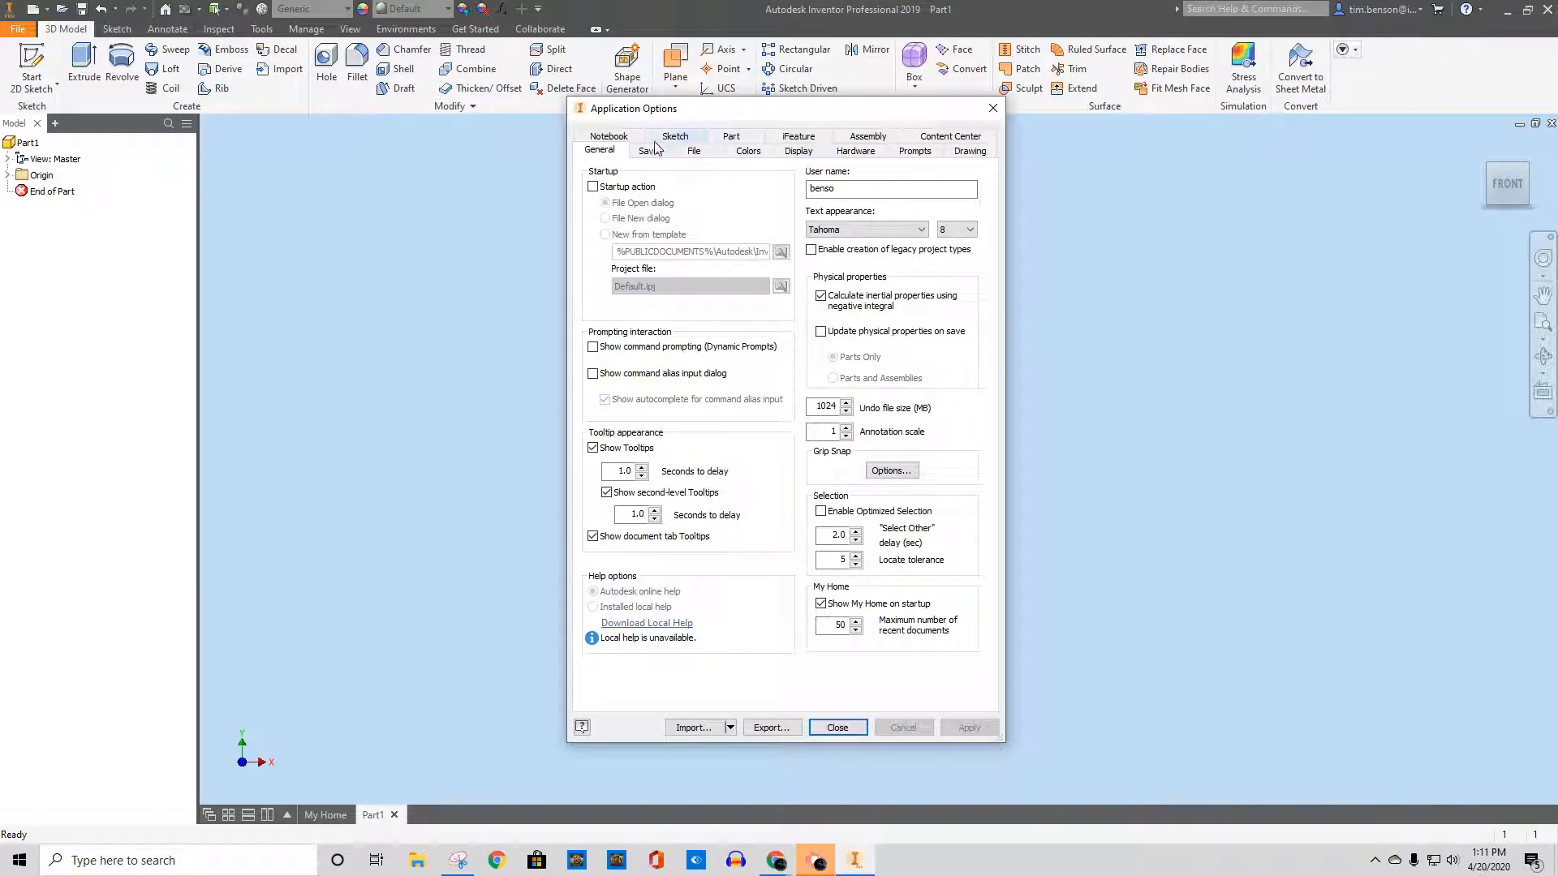
left_click(750, 153)
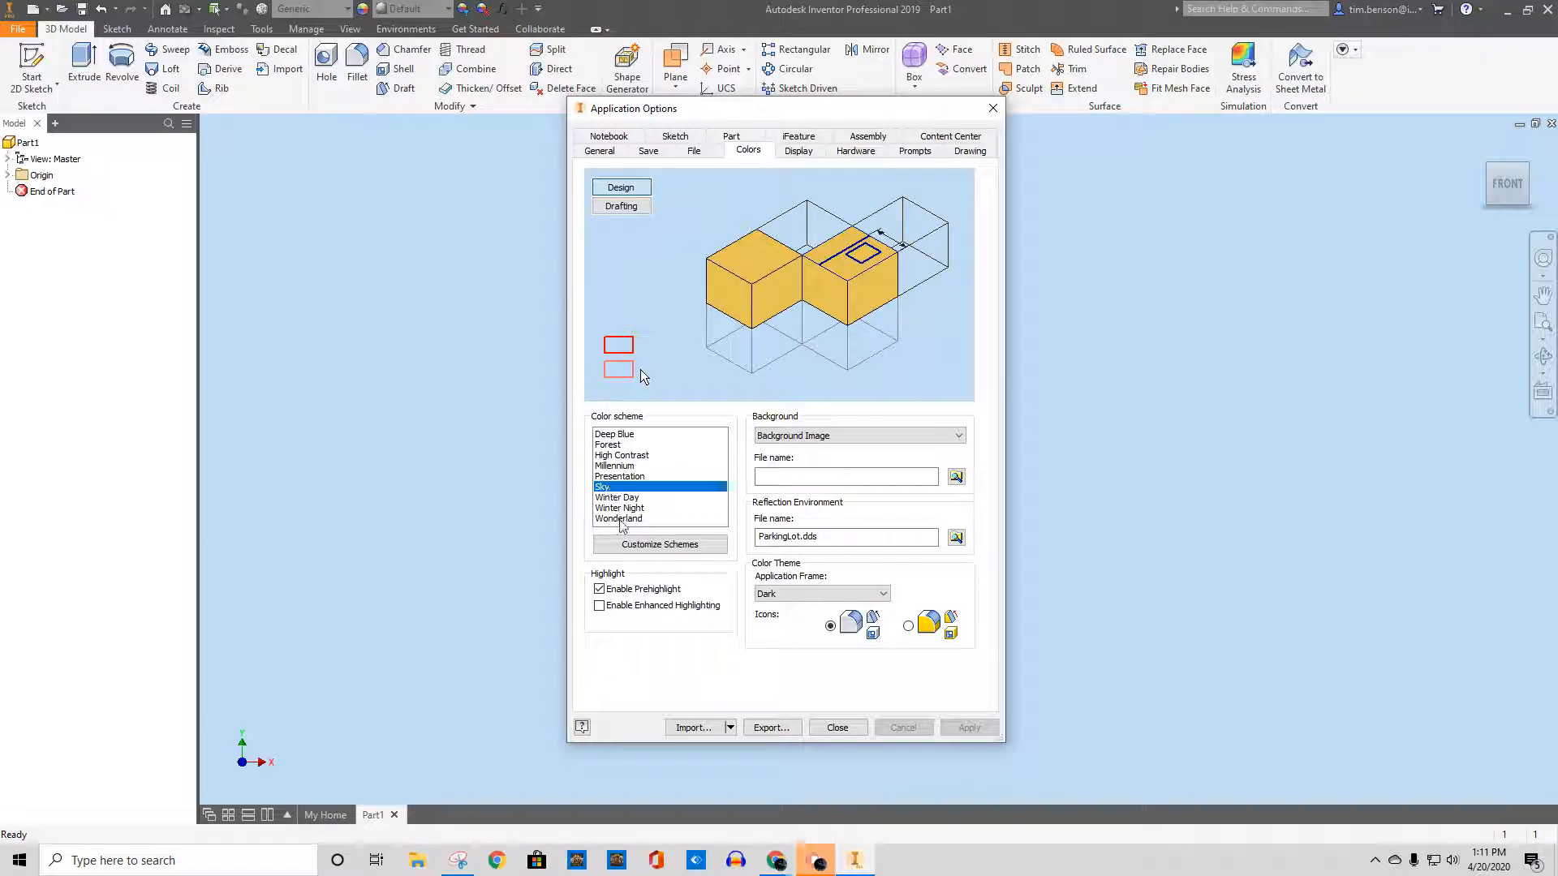
left_click(616, 477)
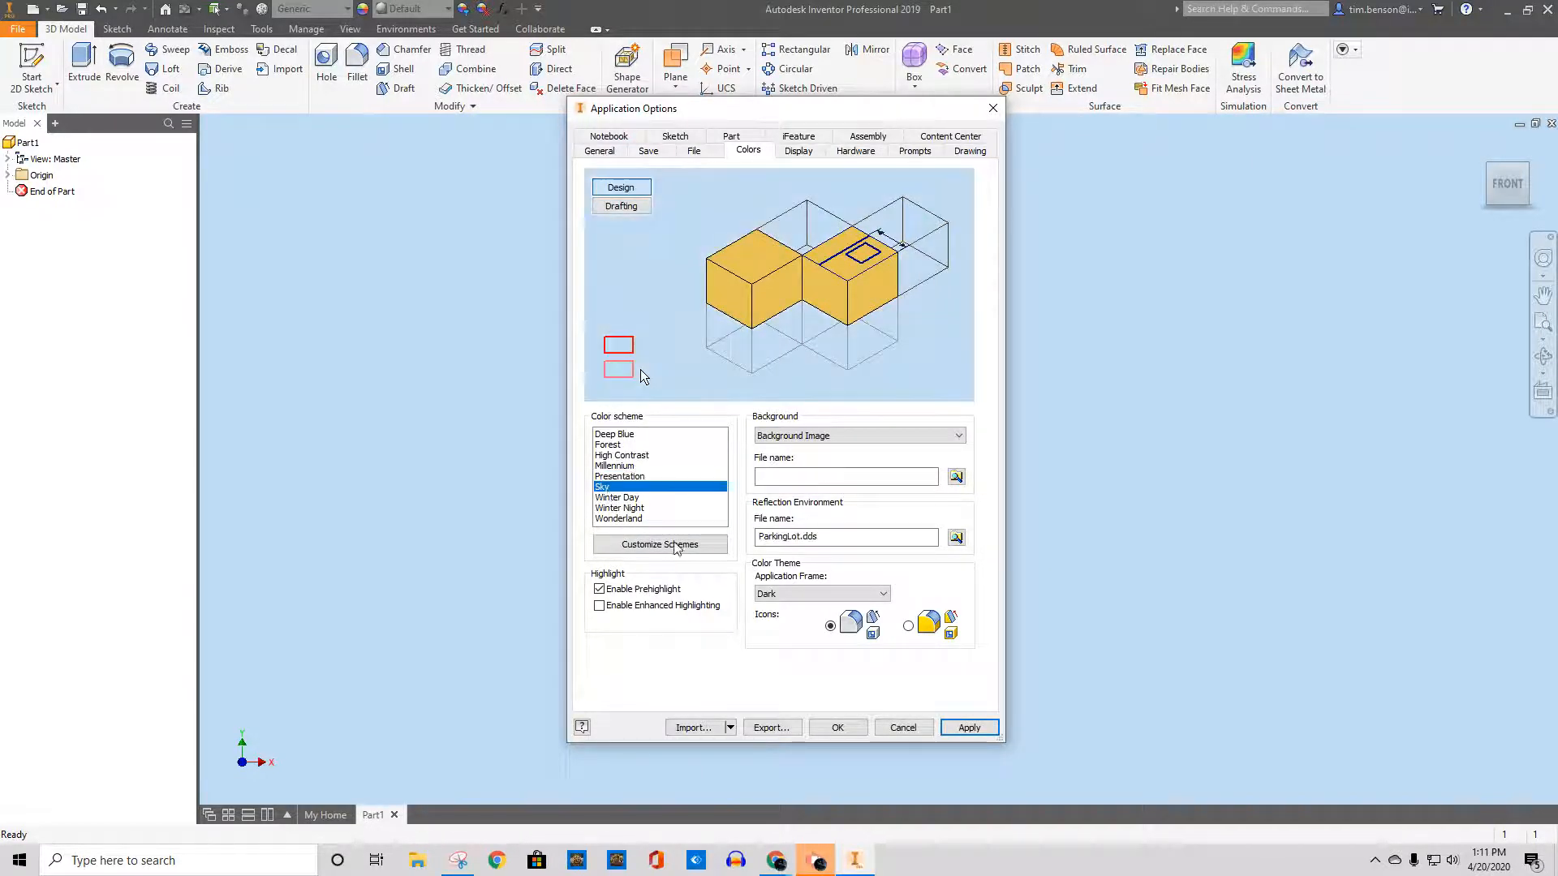
left_click(914, 730)
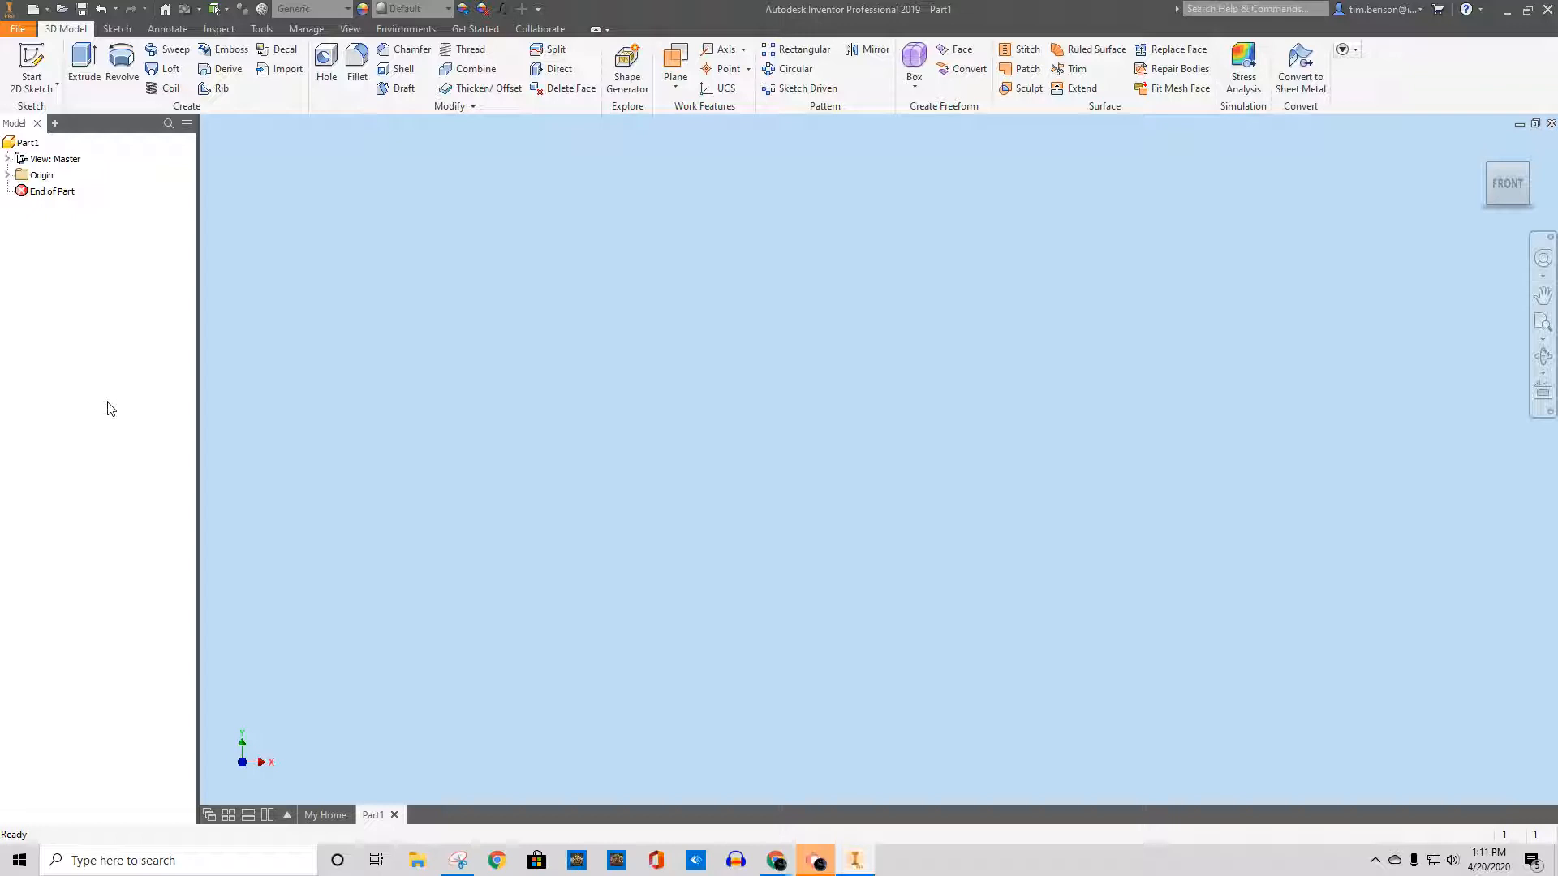
- Start a 2D sketch on the XY plane and draw a rectangle from the origin, about 0.75 by 0.57 in
left_click(34, 64)
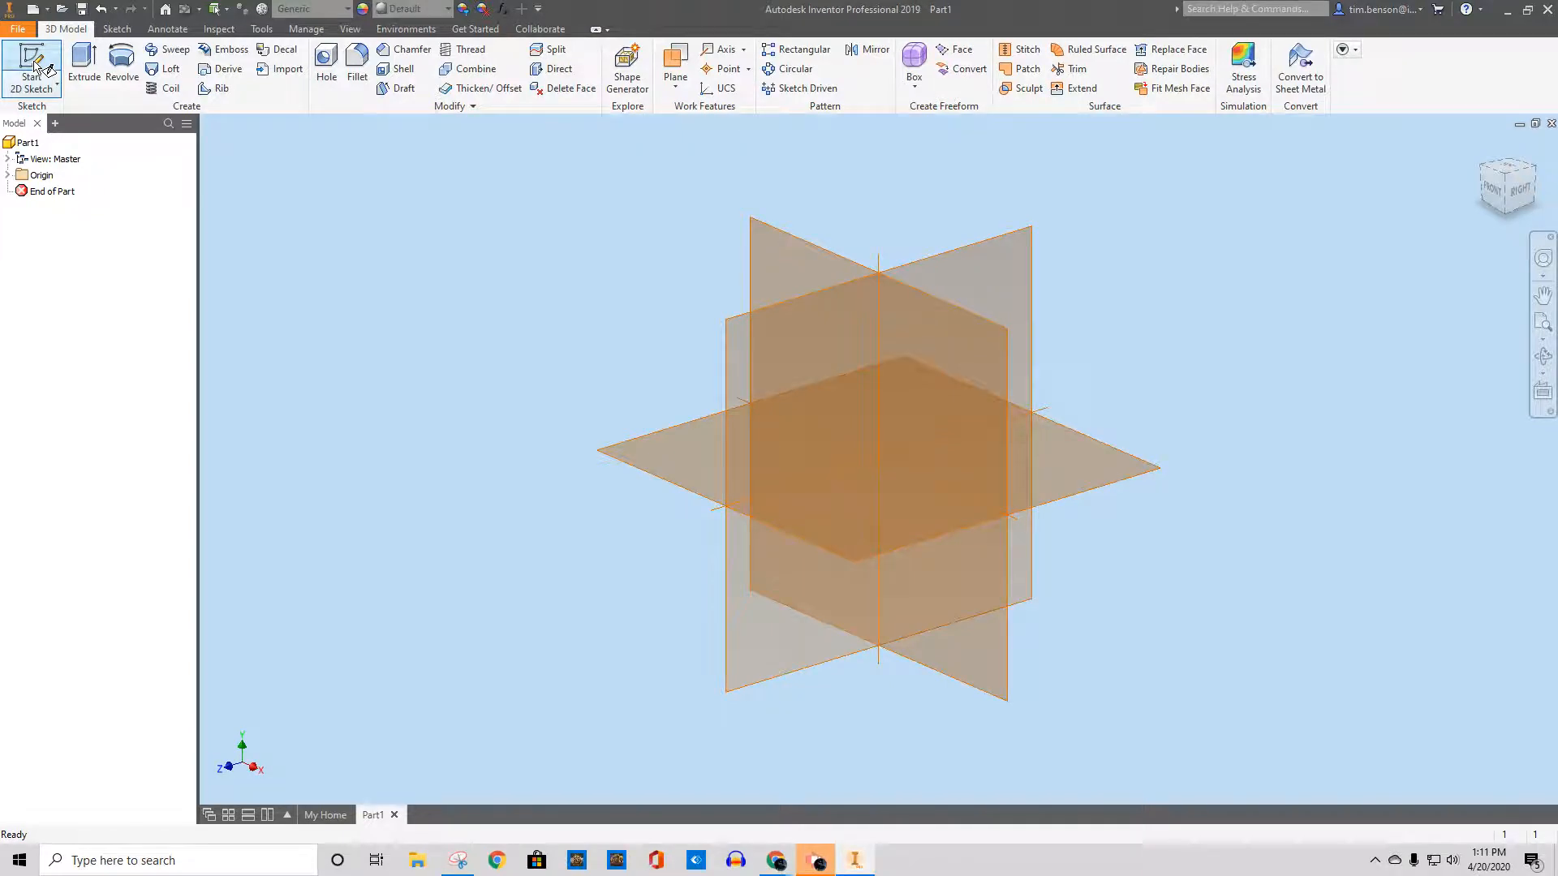
left_click(978, 358)
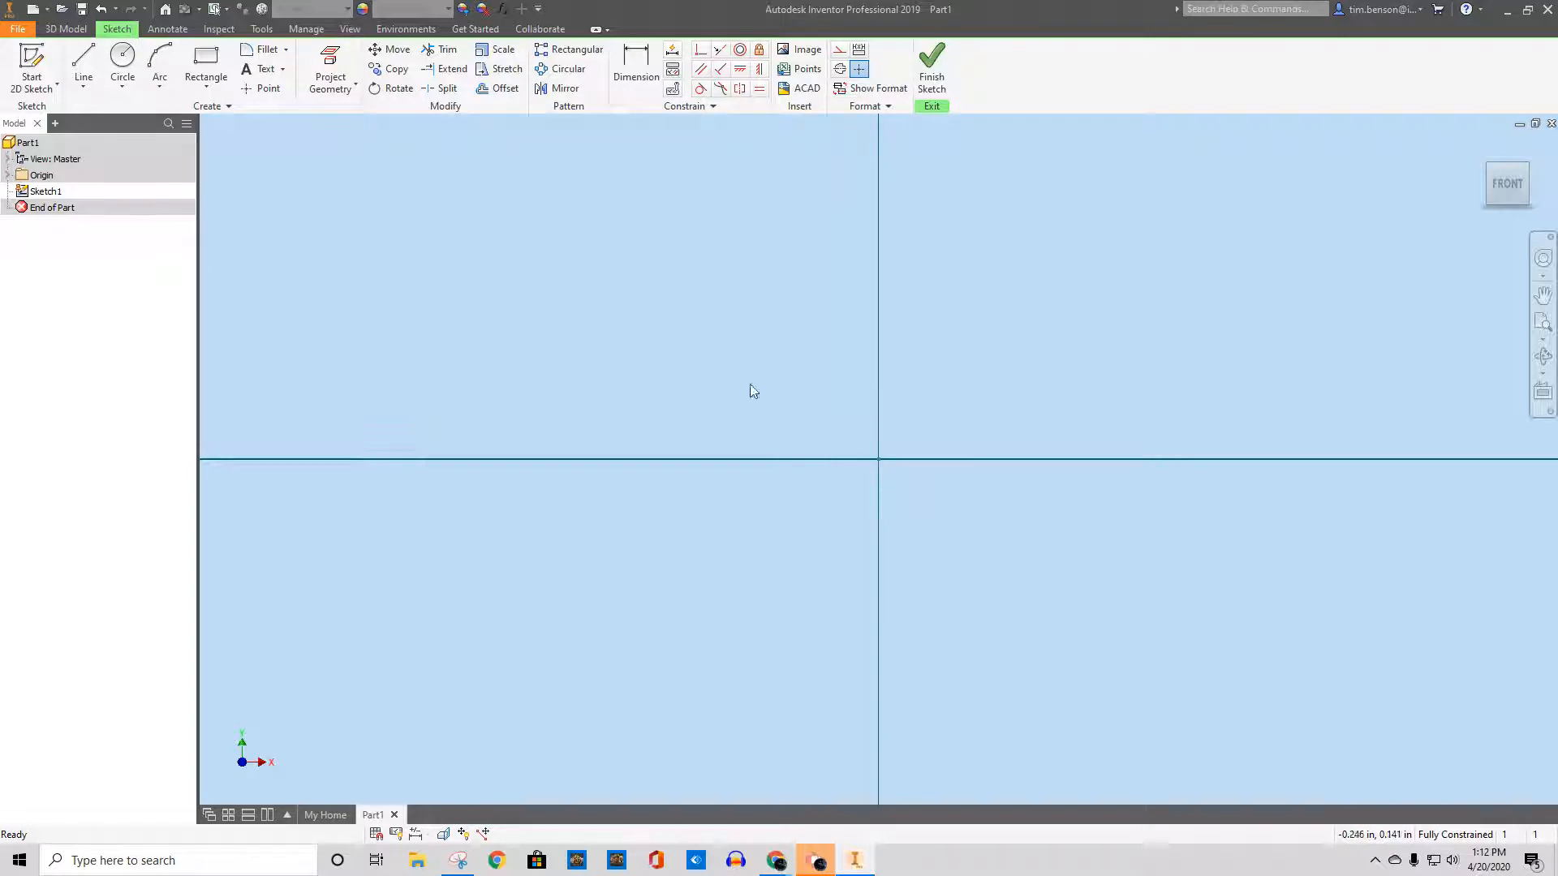
left_click(206, 63)
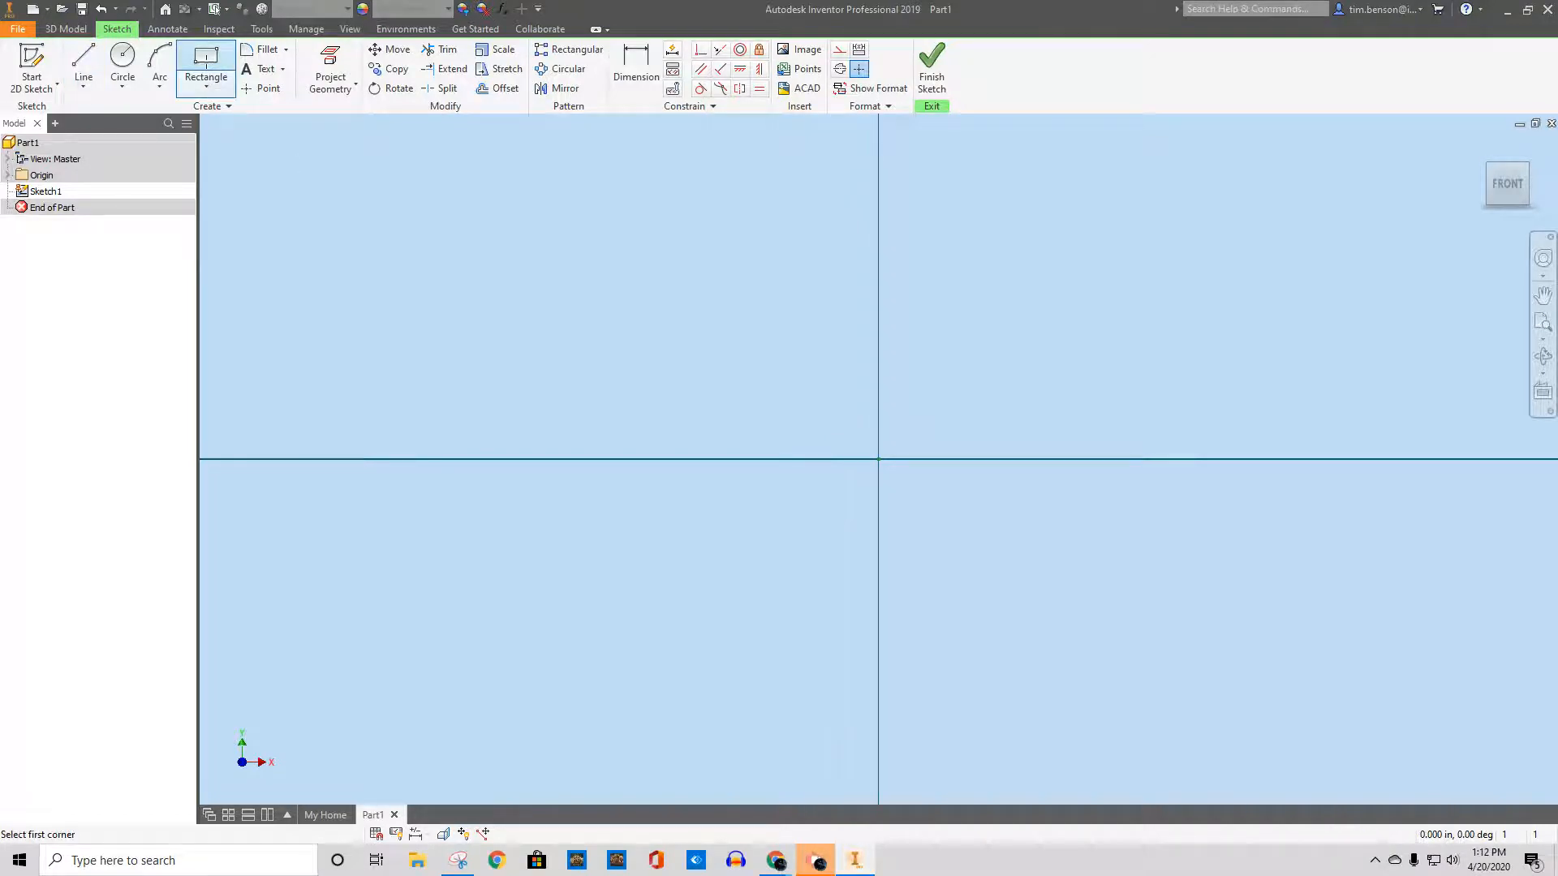
left_click(877, 459)
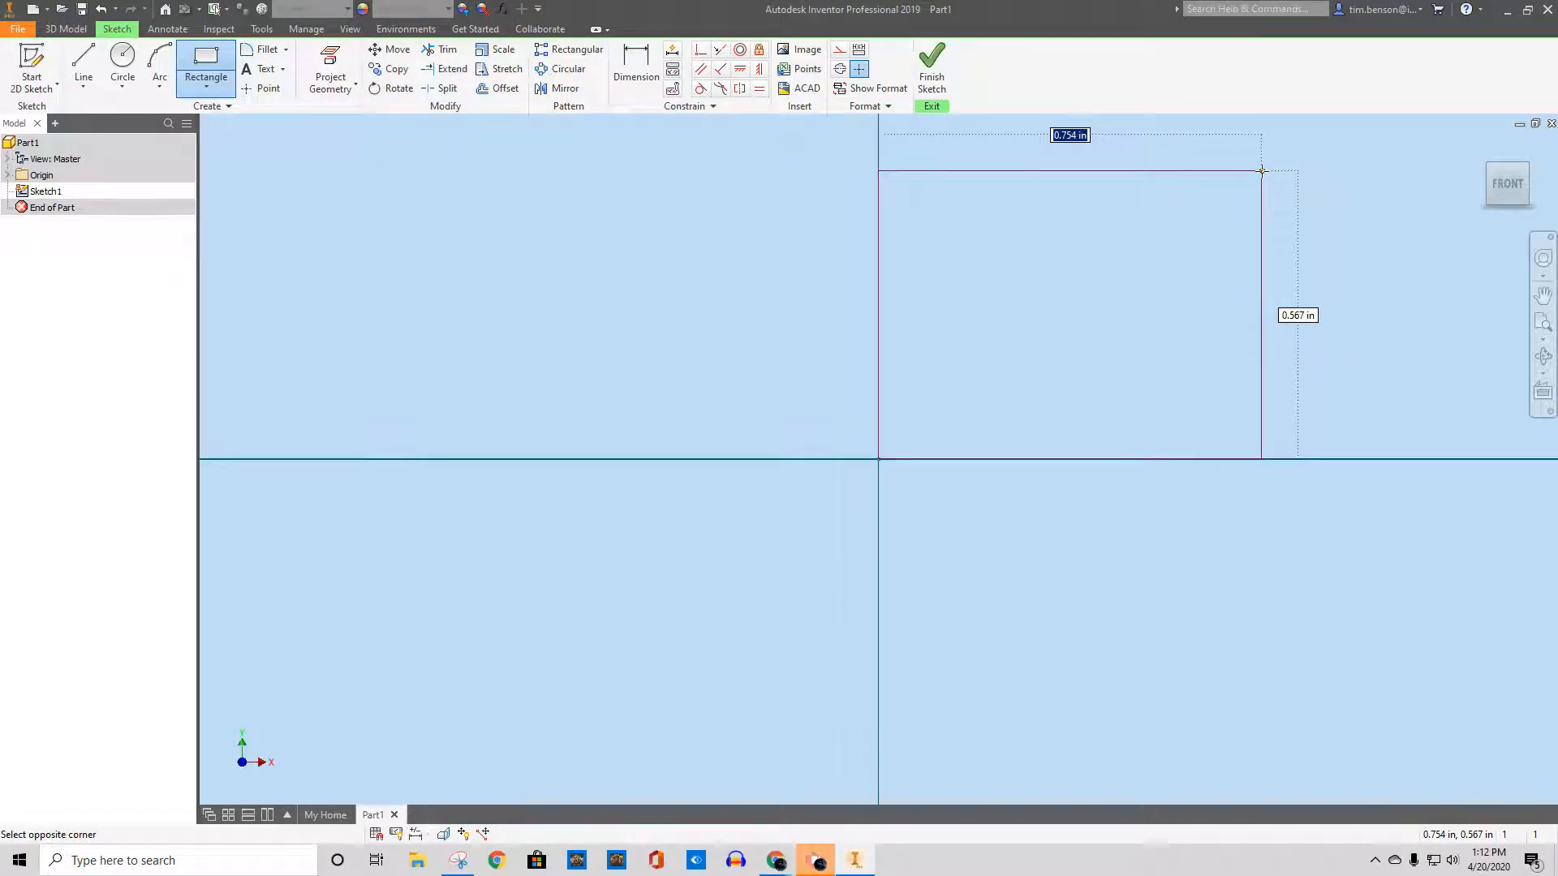
left_click(1262, 171)
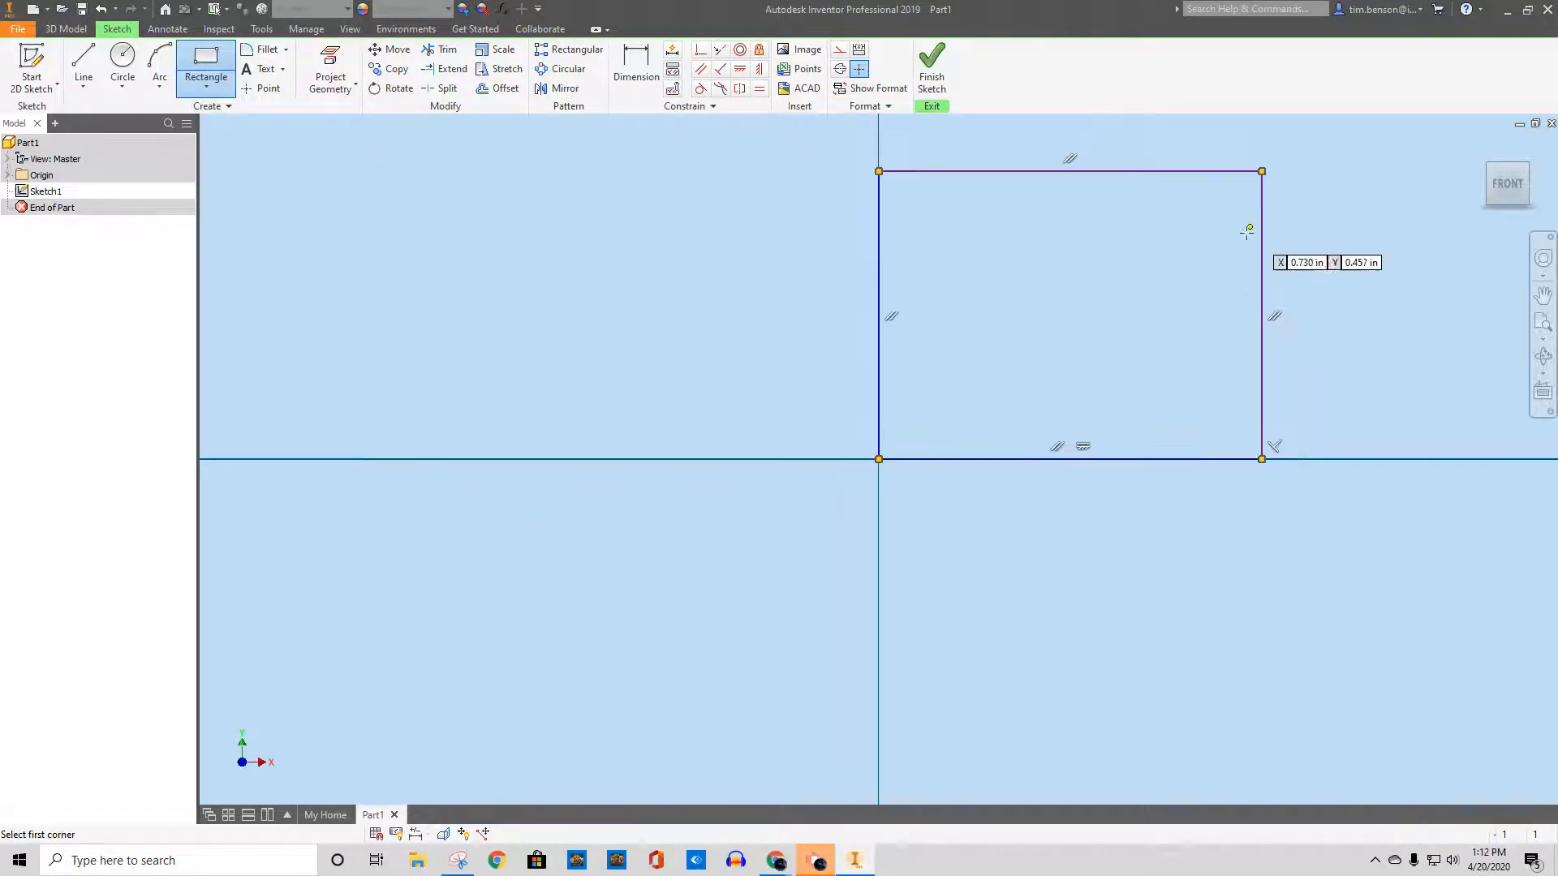
- Dimension the rectangle's upper edge and set its width to 1 in
mouse_move(1143, 321)
middle_mouse_down()
mouse_move(711, 534)
mouse_move(767, 506)
middle_mouse_up()
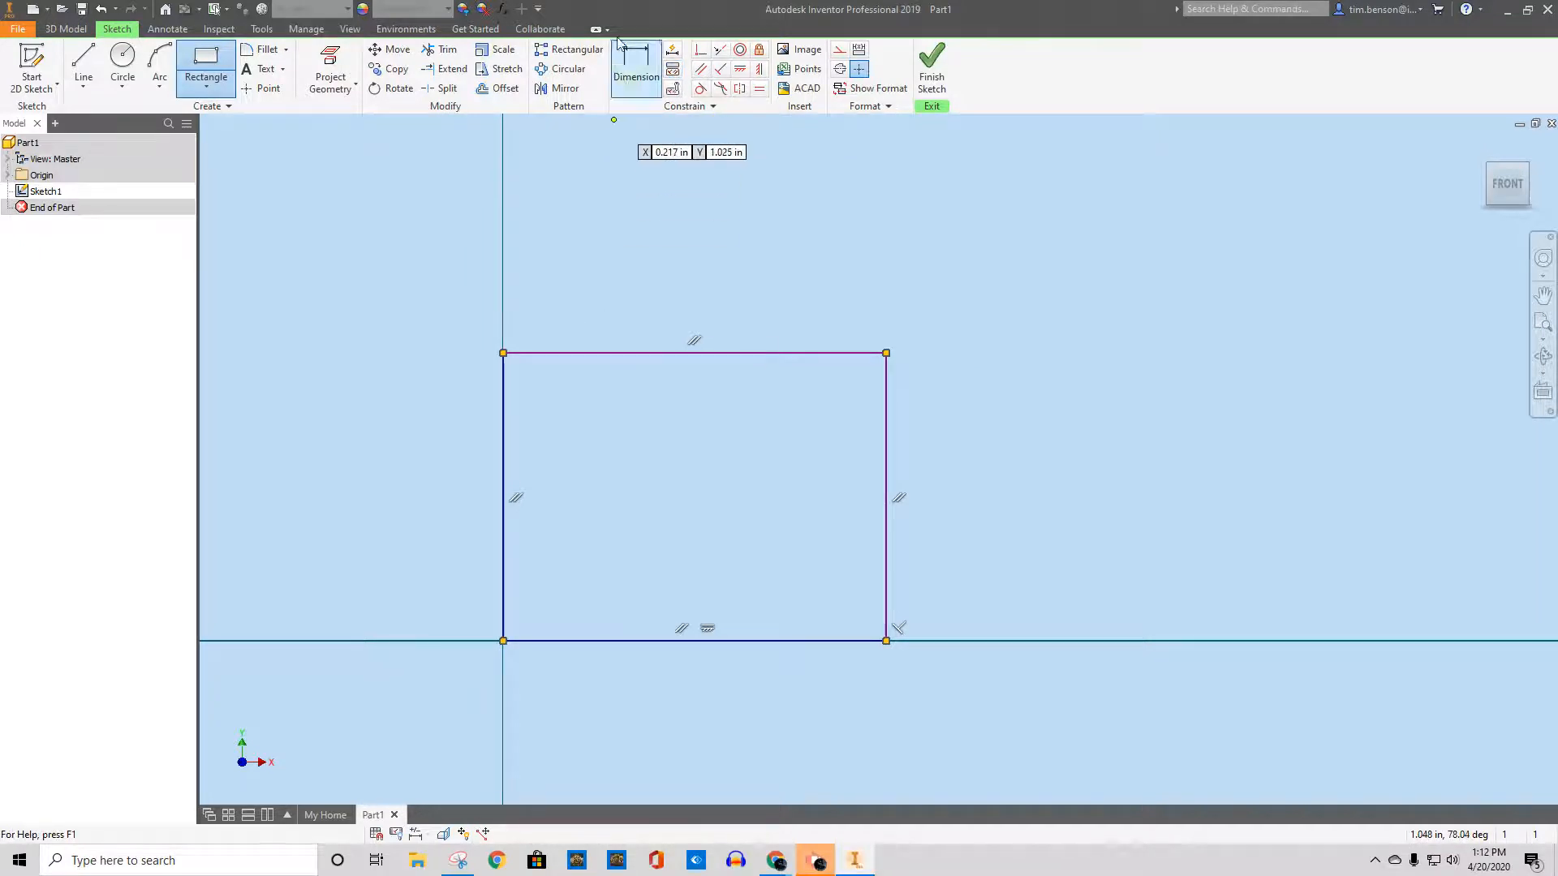
left_click(636, 67)
left_click(681, 354)
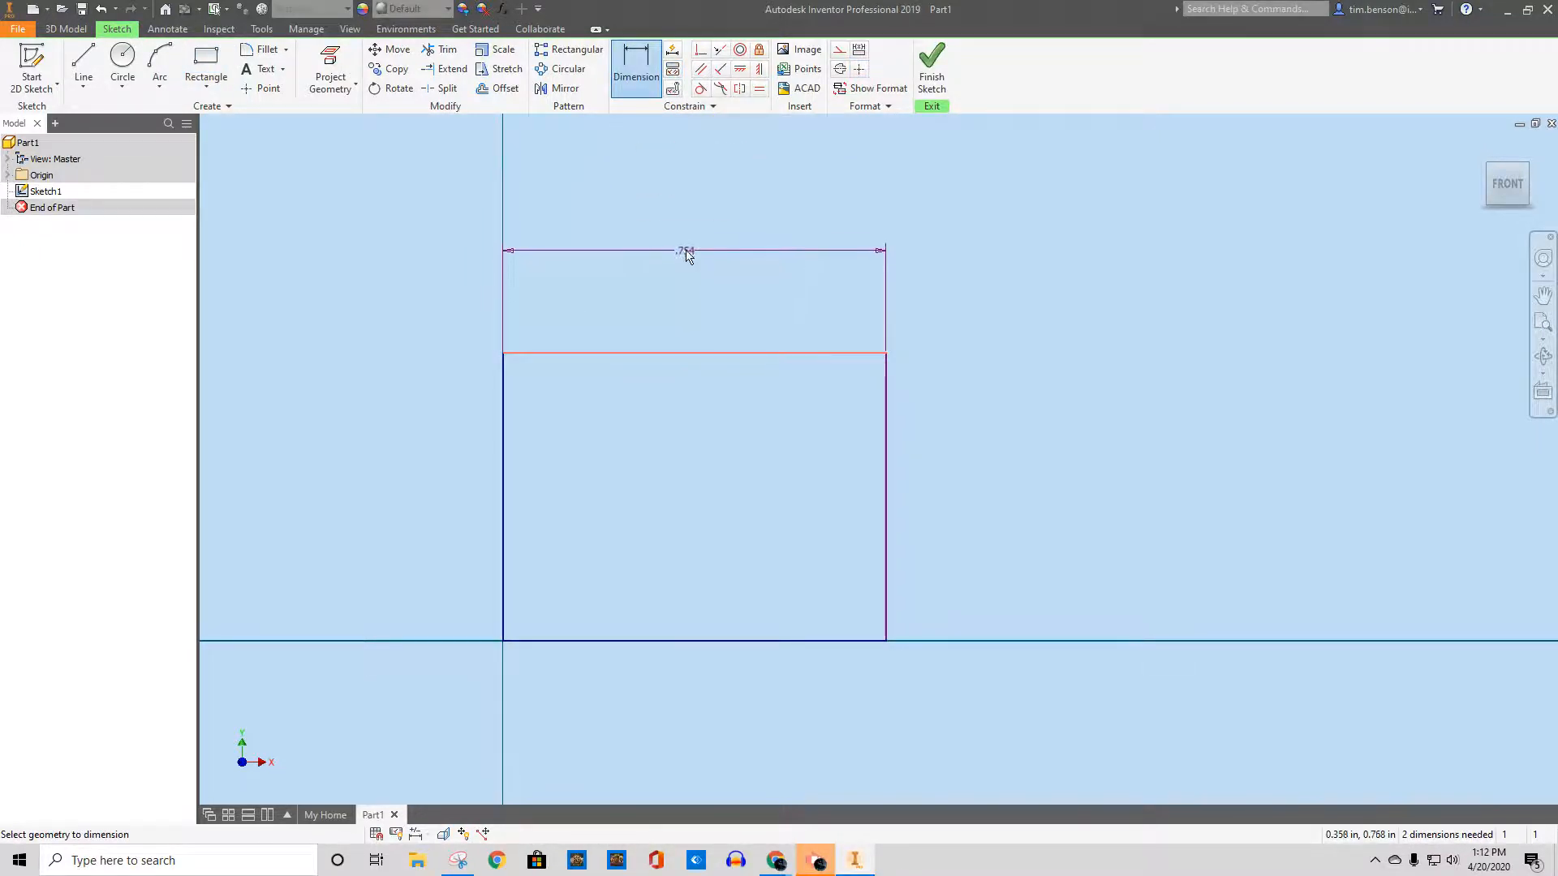
left_click(712, 221)
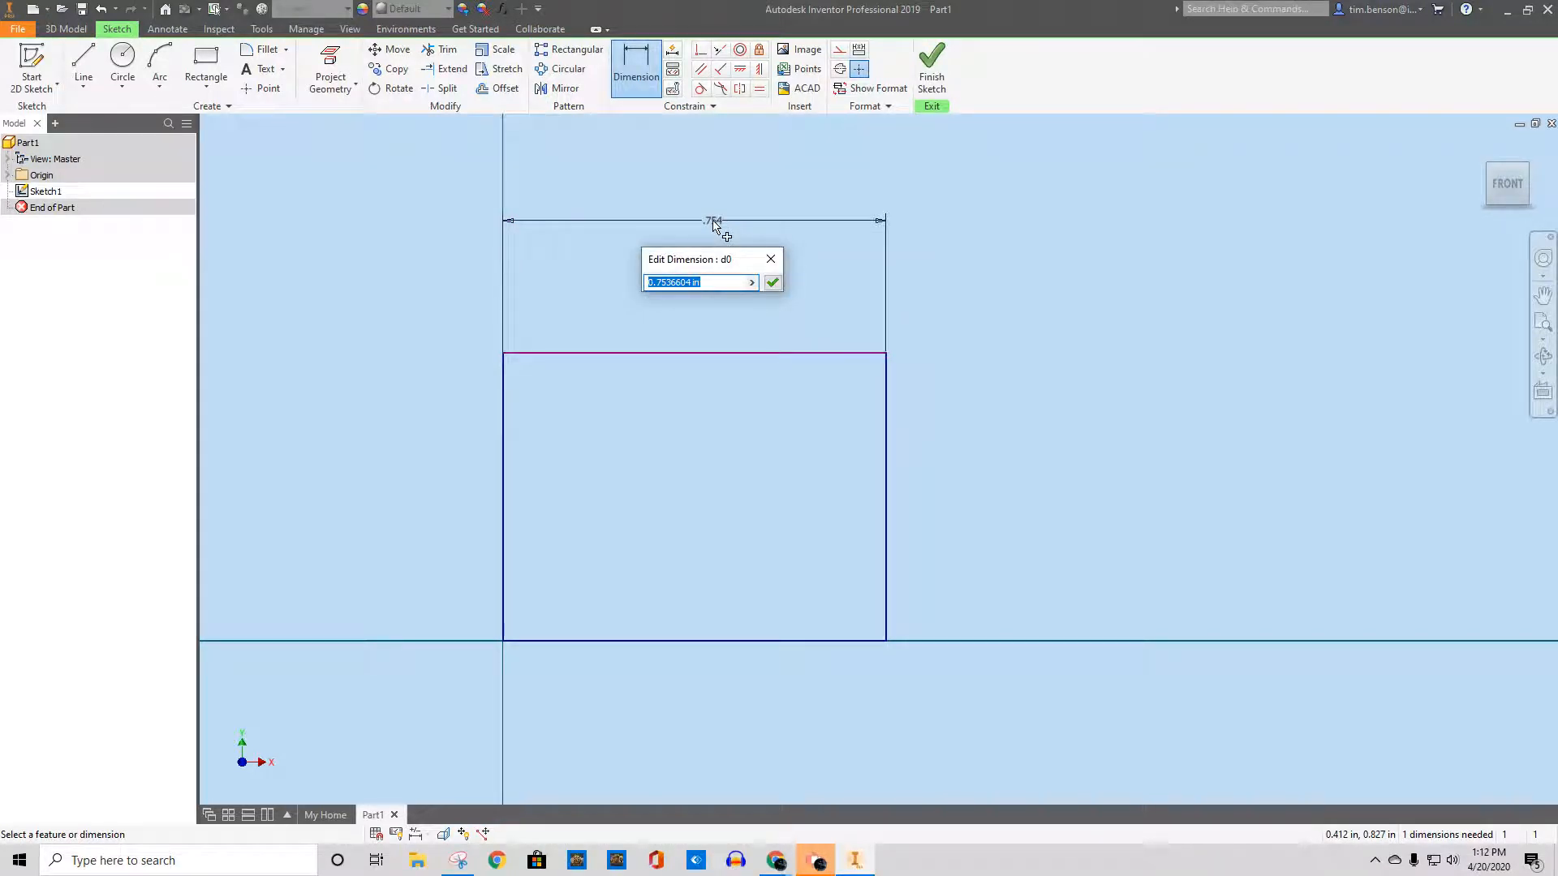
type("1")
key("Return")
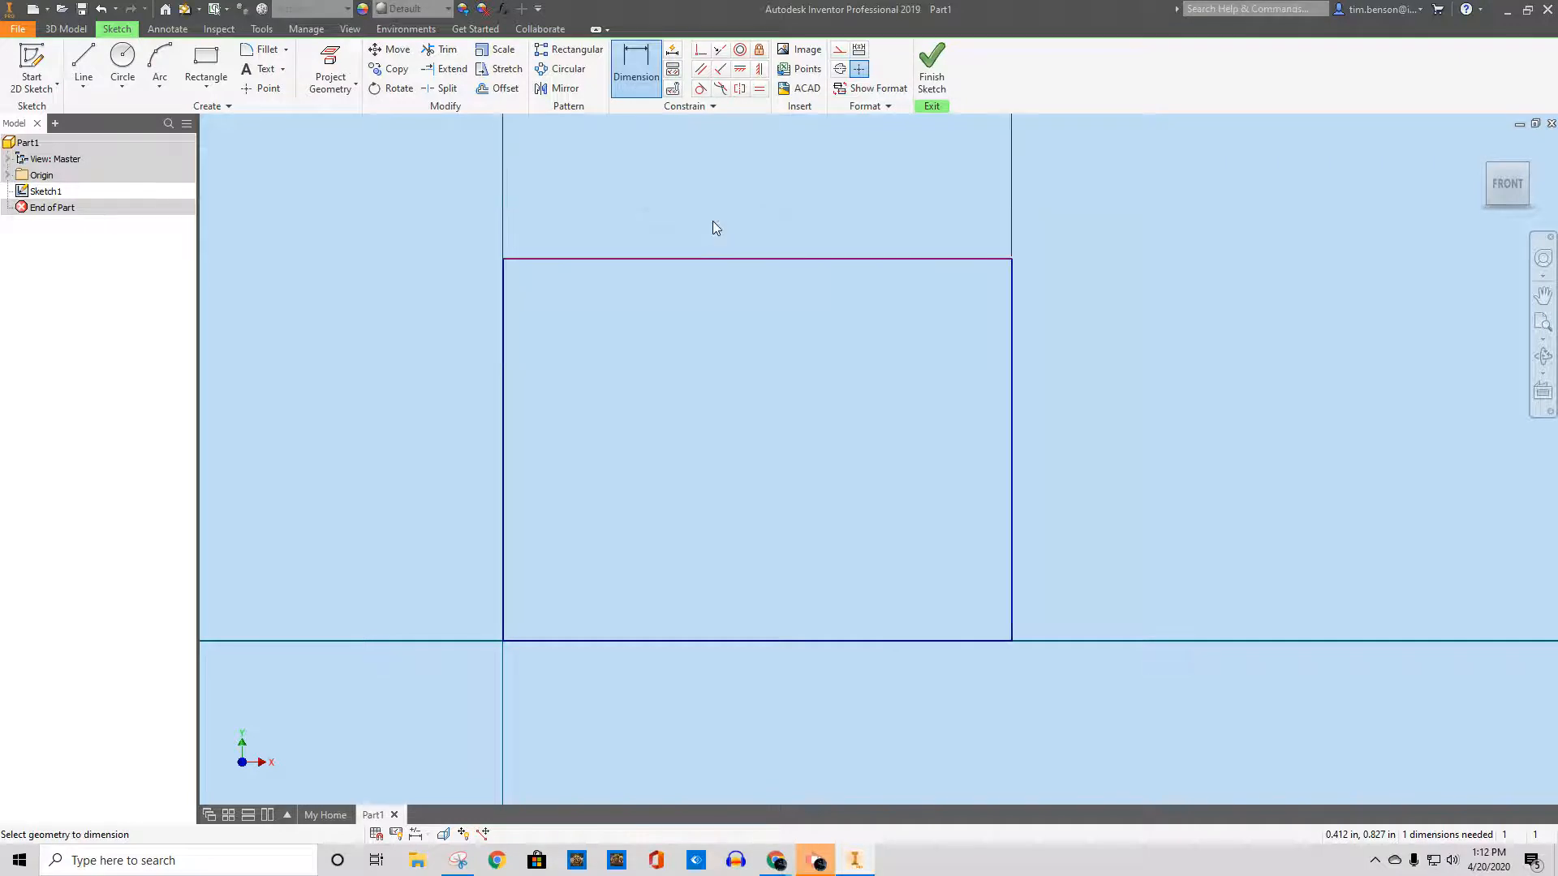
- Dimension the rectangle's right edge, set its height to 1 in, and finish the sketch
scroll(782, 324, "down", 3)
middle_click_drag(834, 344, 821, 432)
scroll(820, 430, "down", 3)
scroll(820, 431, "up", 4)
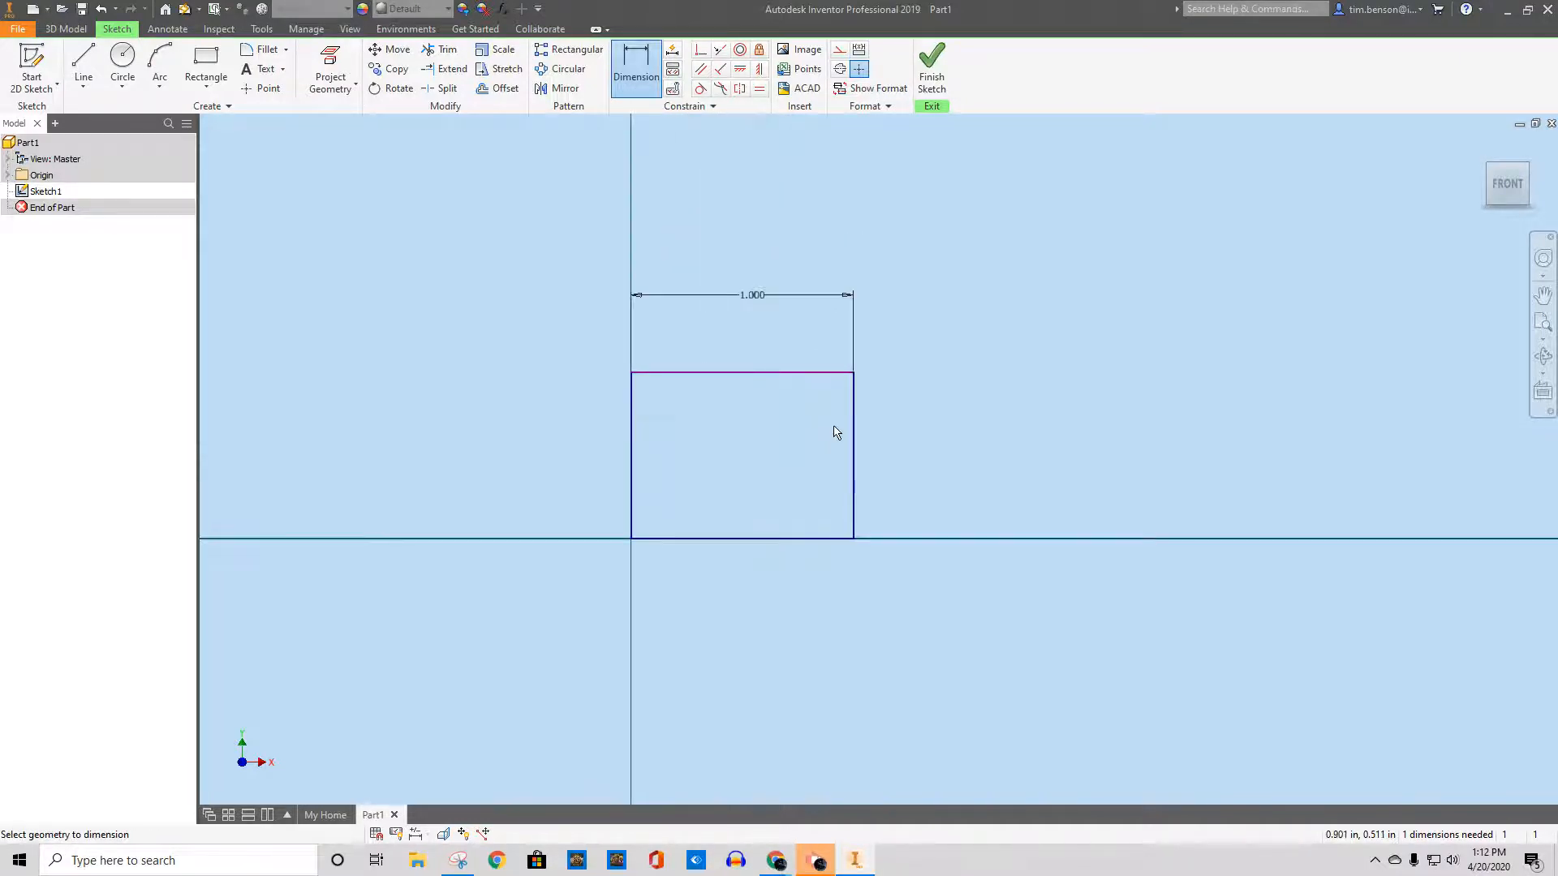
left_click(852, 452)
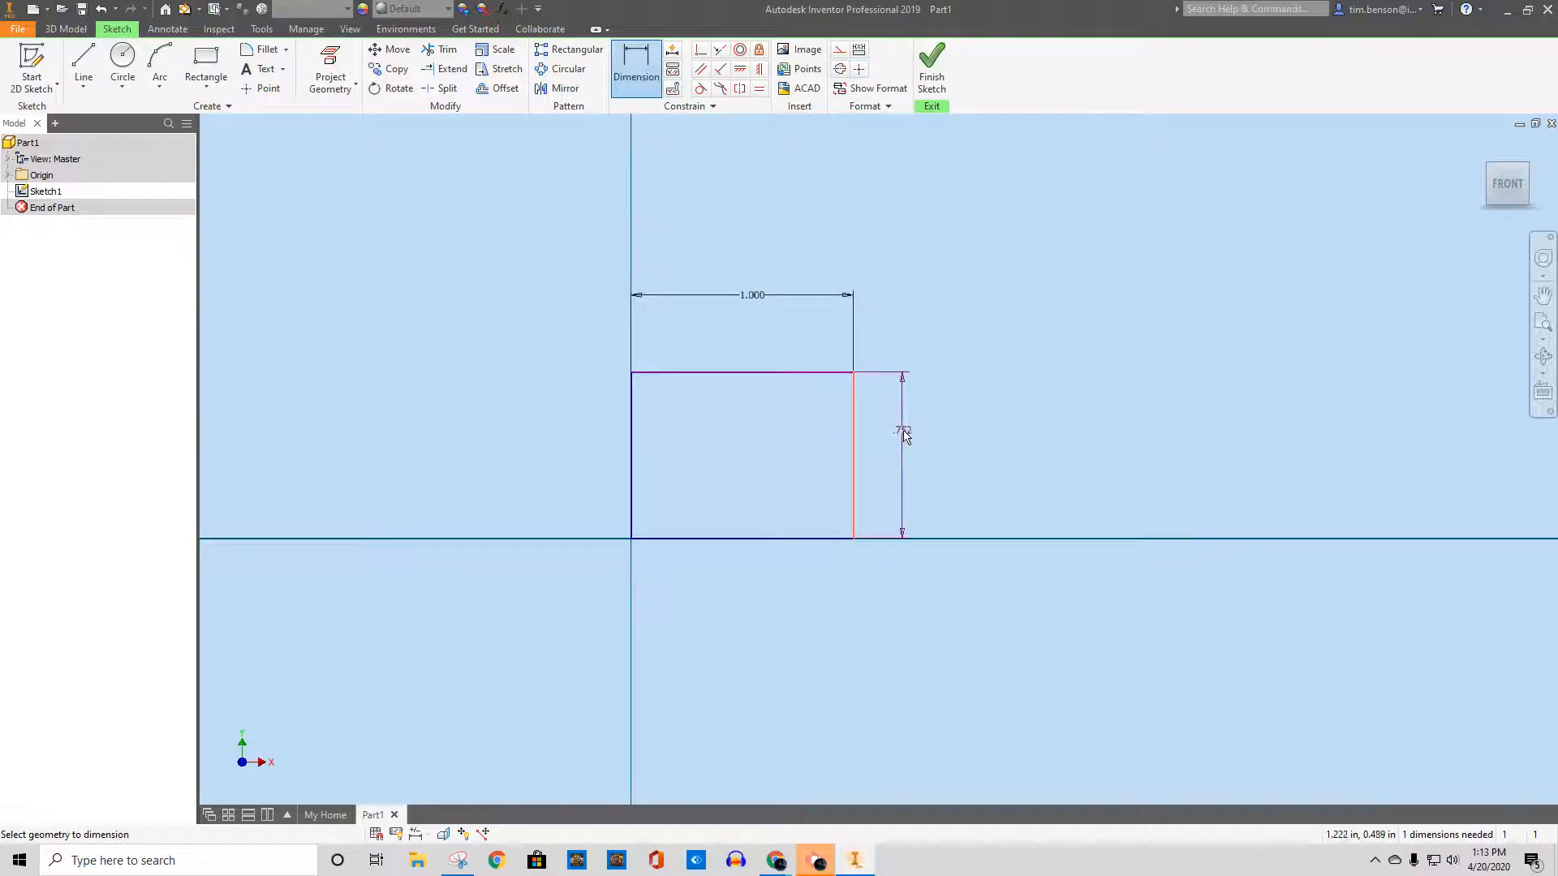
left_click(903, 433)
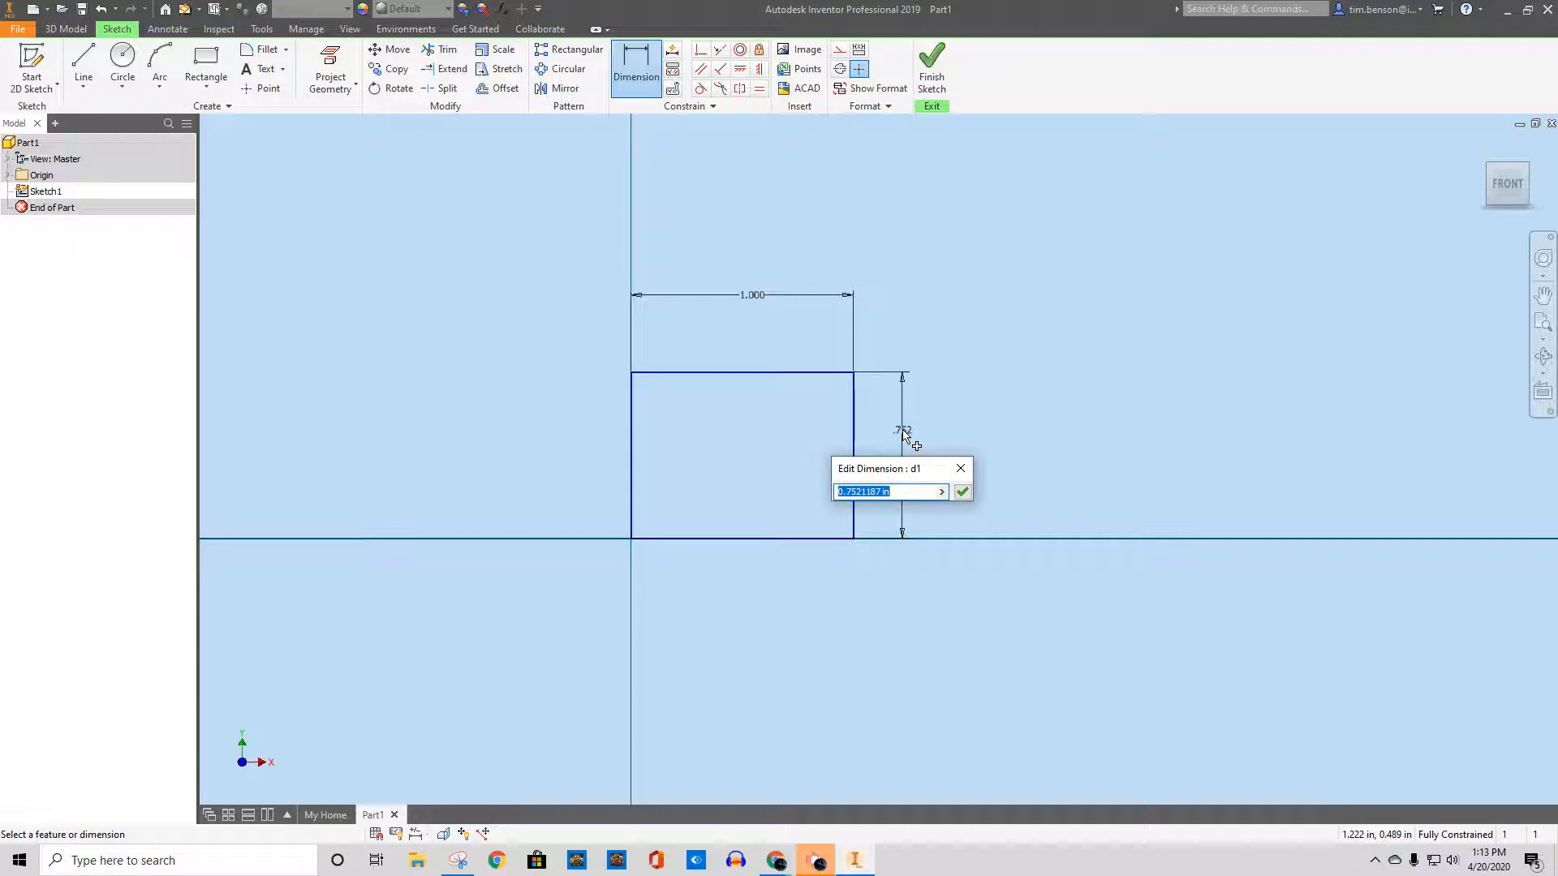
type("1")
key("Return")
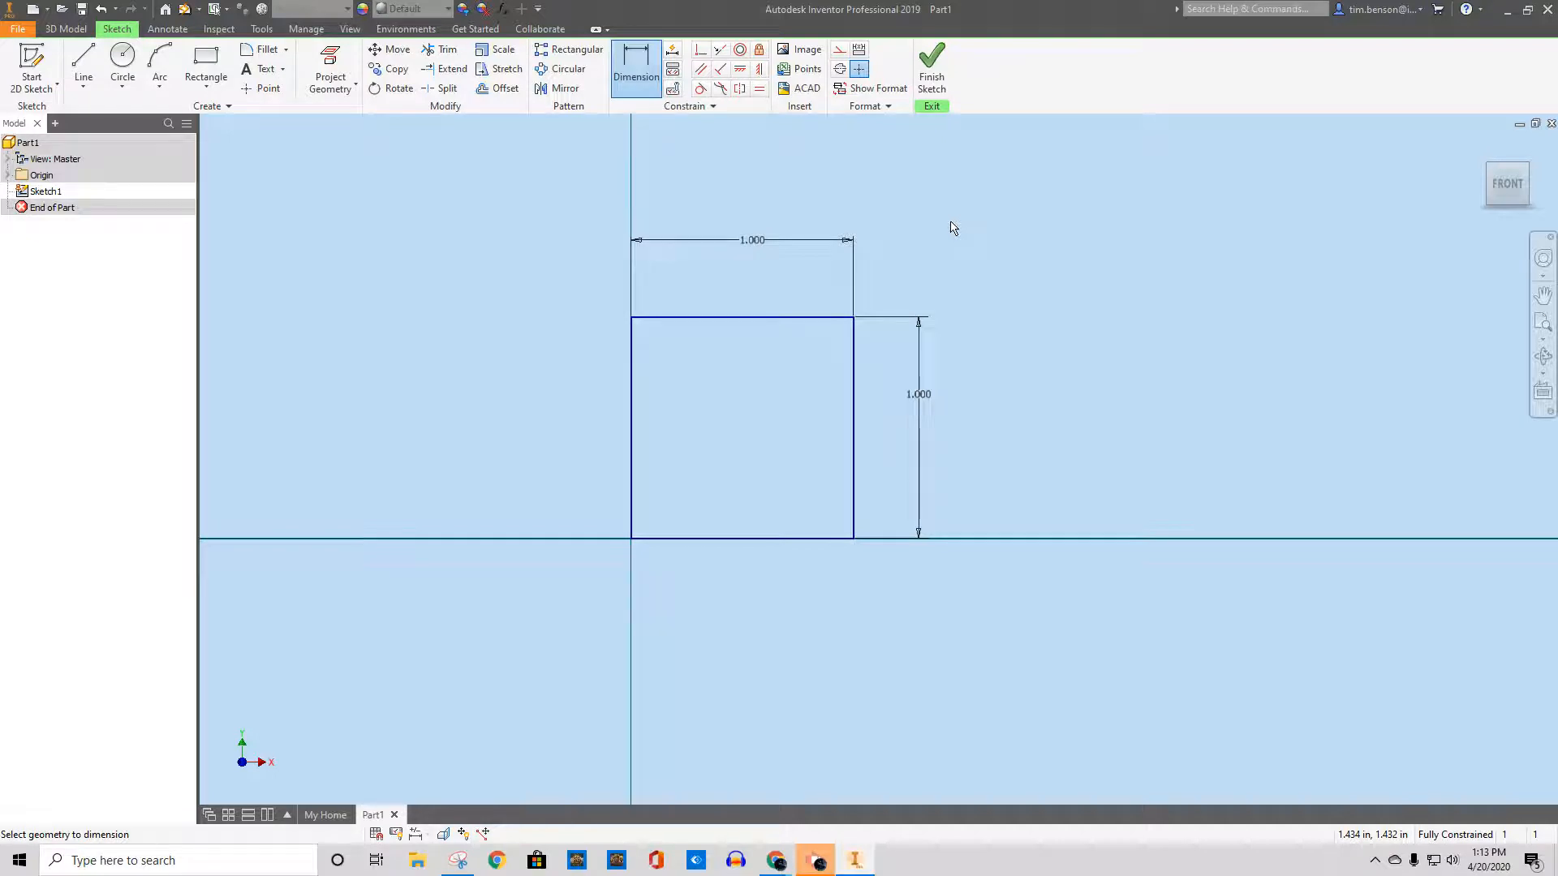
left_click(932, 65)
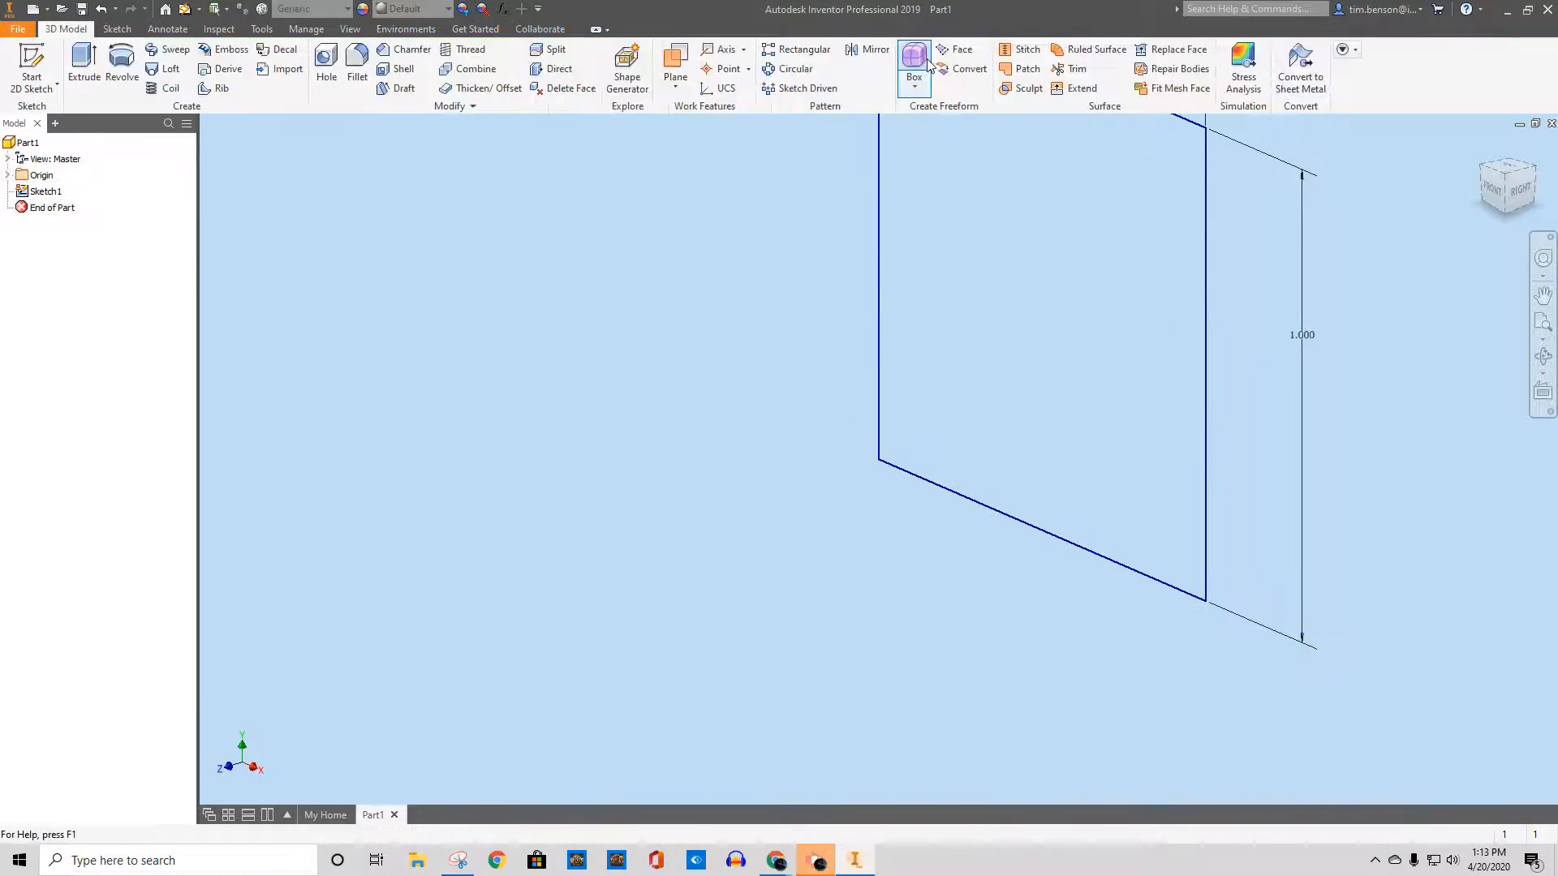
- Set up a 1 in extrusion of the square, preview the reversed, symmetric and asymmetric directions, and return to the default direction
scroll(1018, 375, "up", 3)
middle_click_drag(1015, 376, 977, 486)
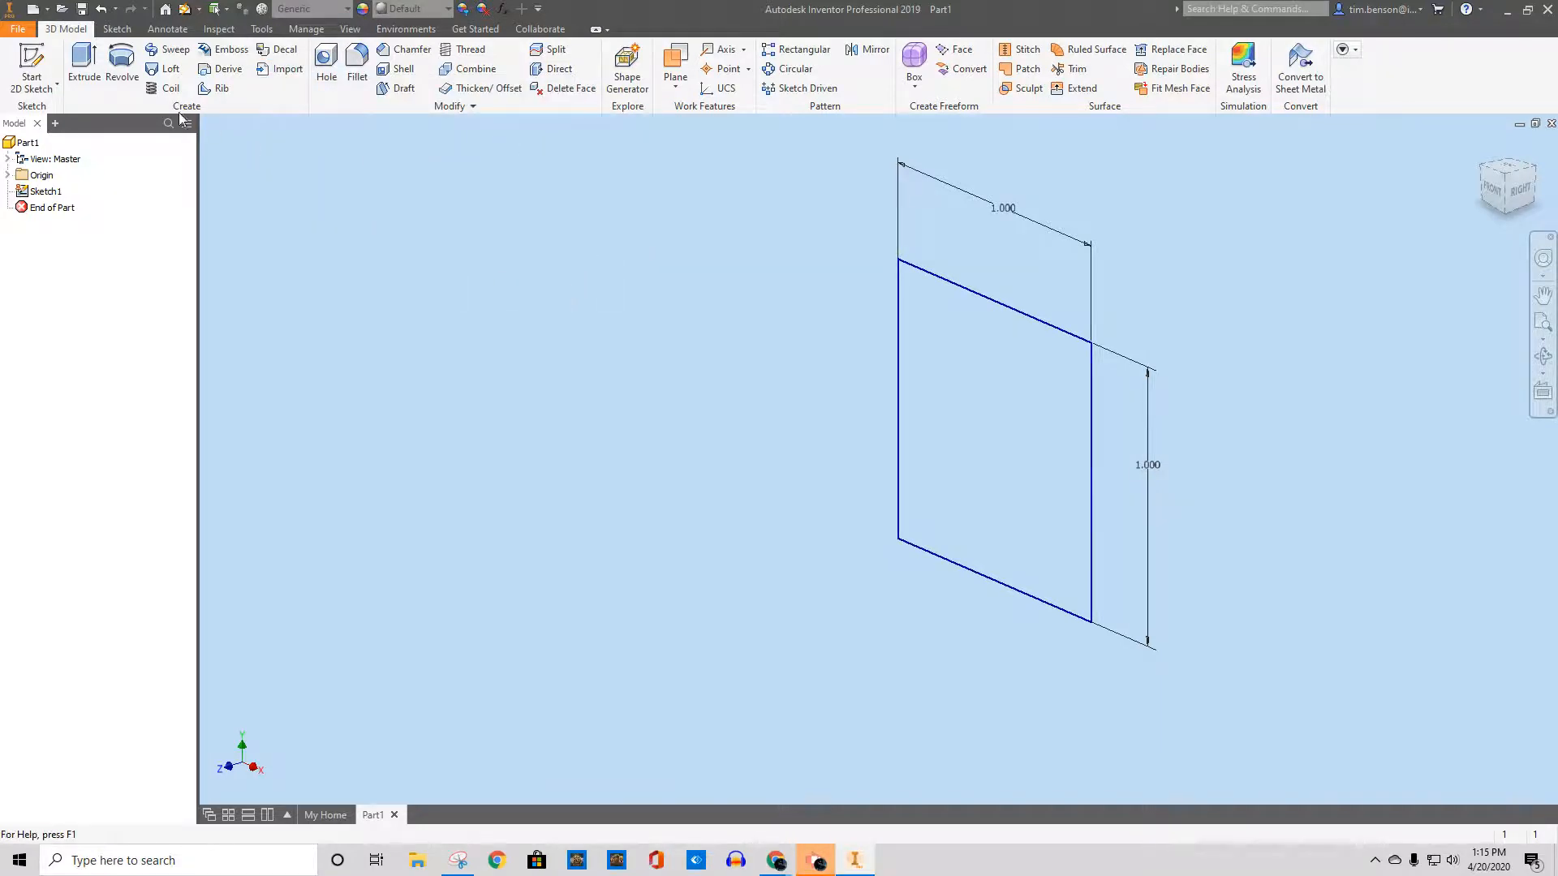
left_click(89, 59)
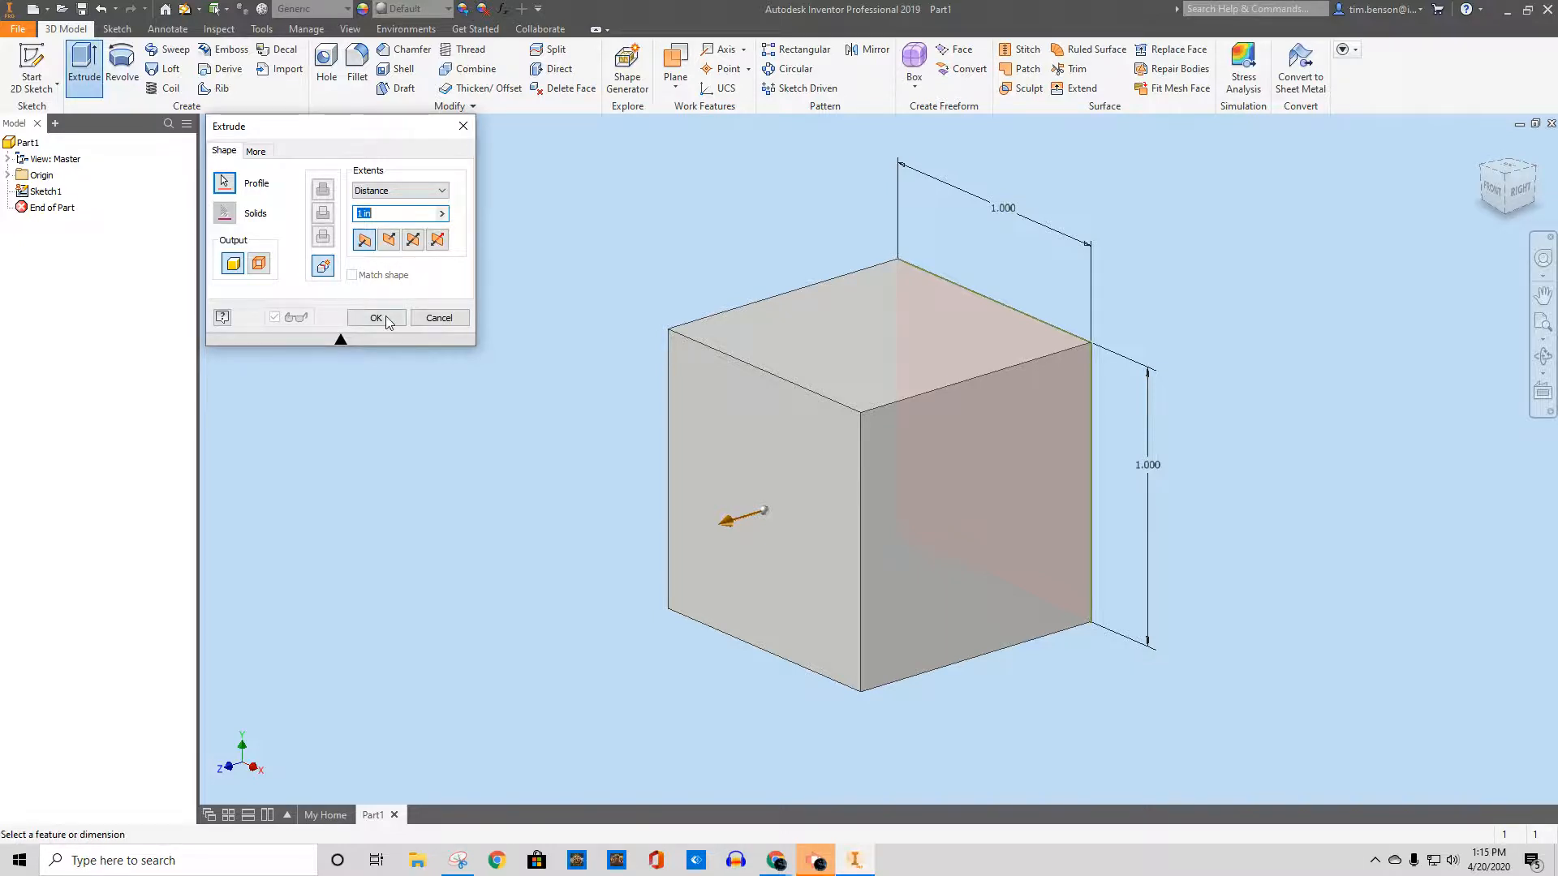
left_click(390, 240)
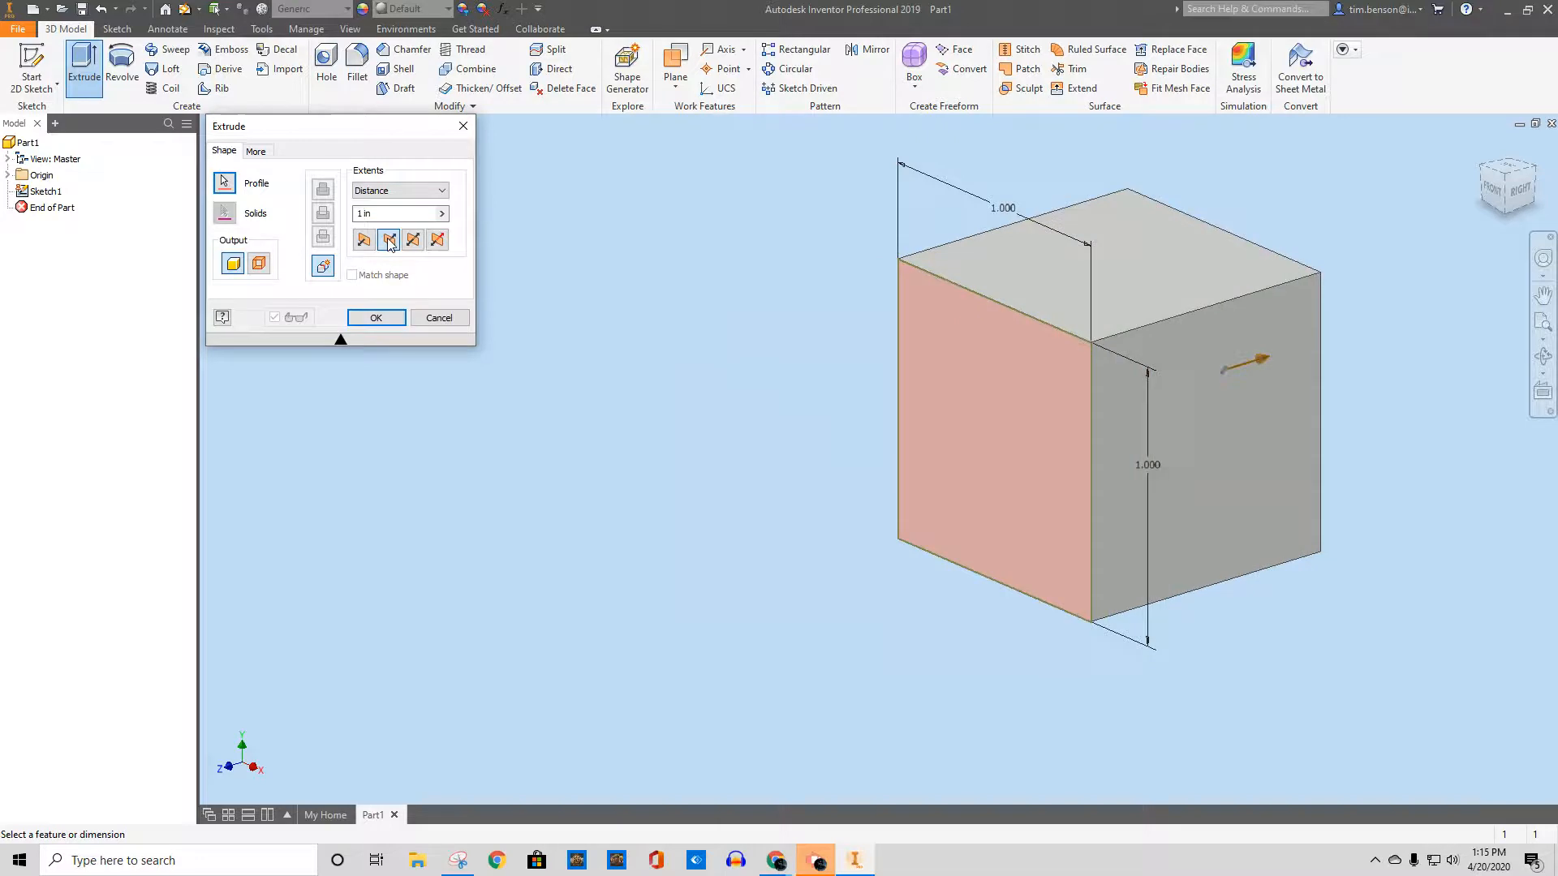
left_click(364, 241)
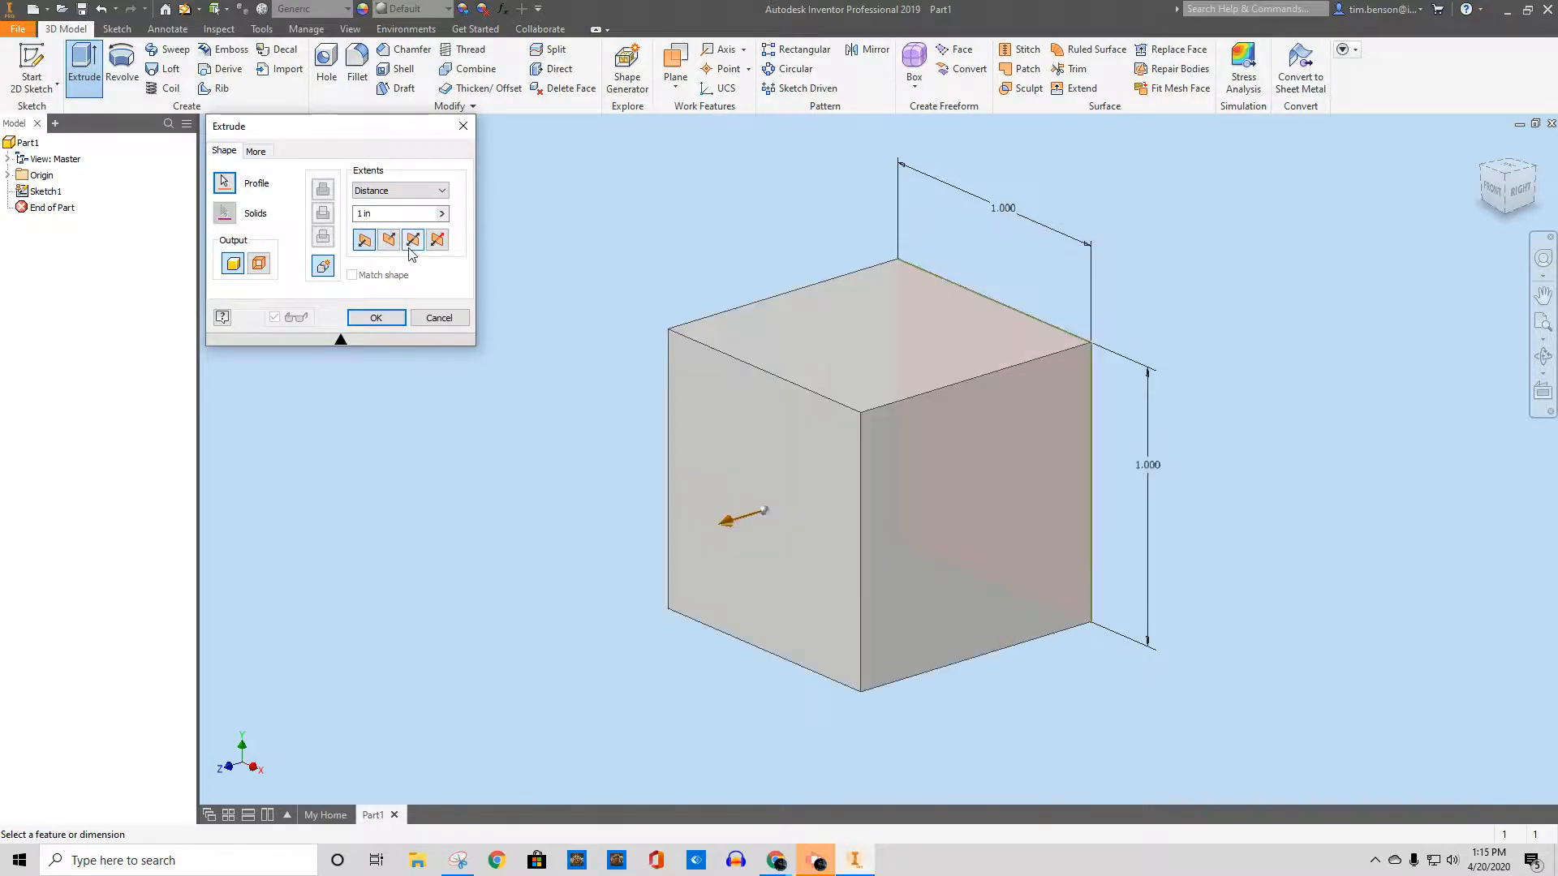
left_click(413, 247)
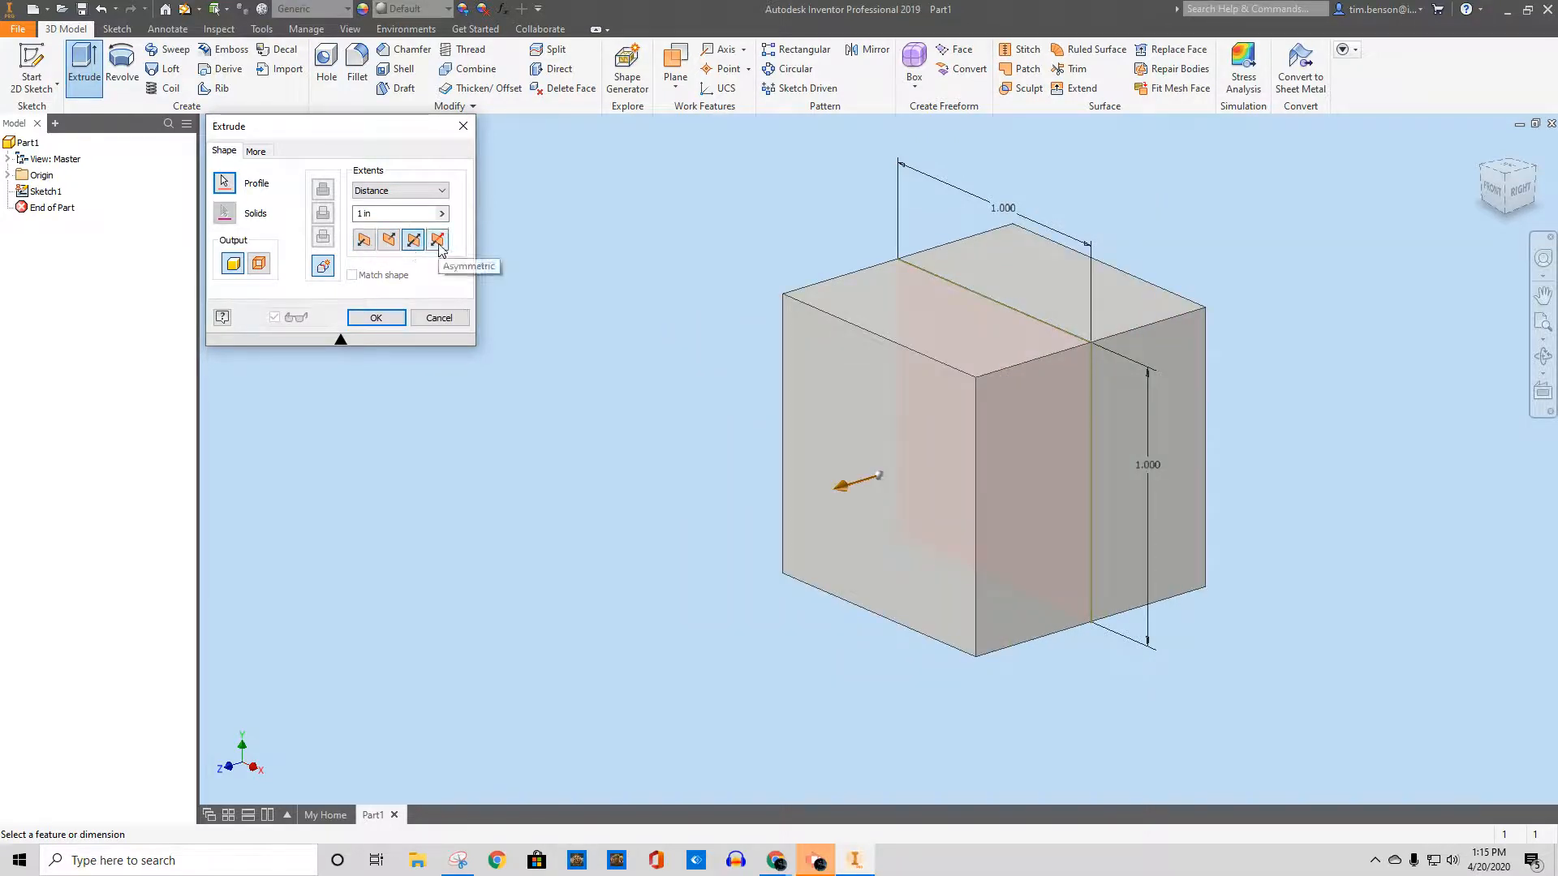
left_click(438, 241)
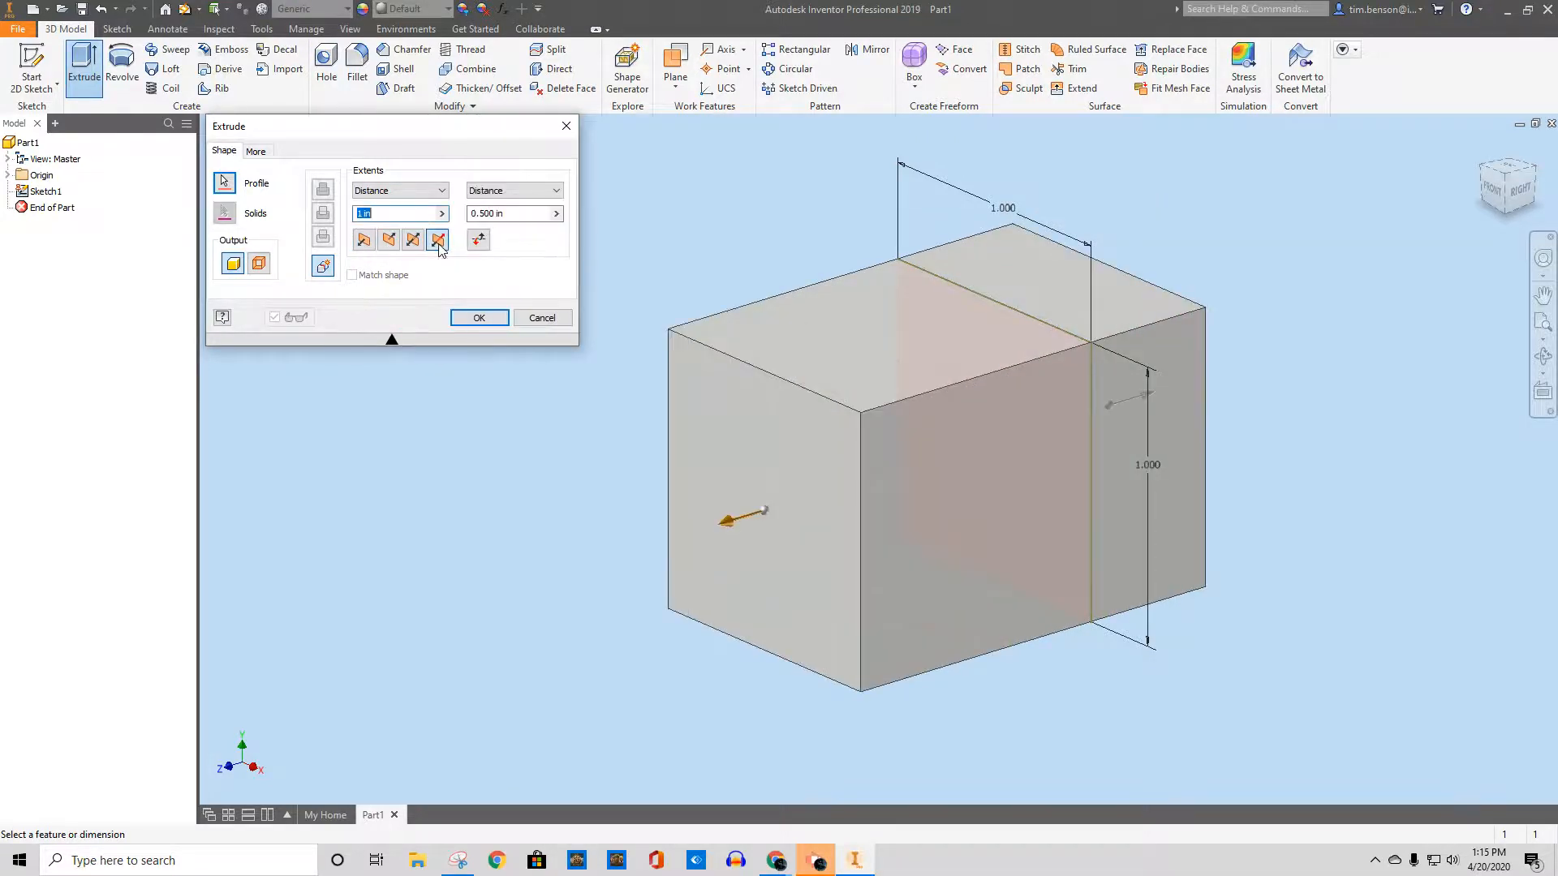
left_click(364, 241)
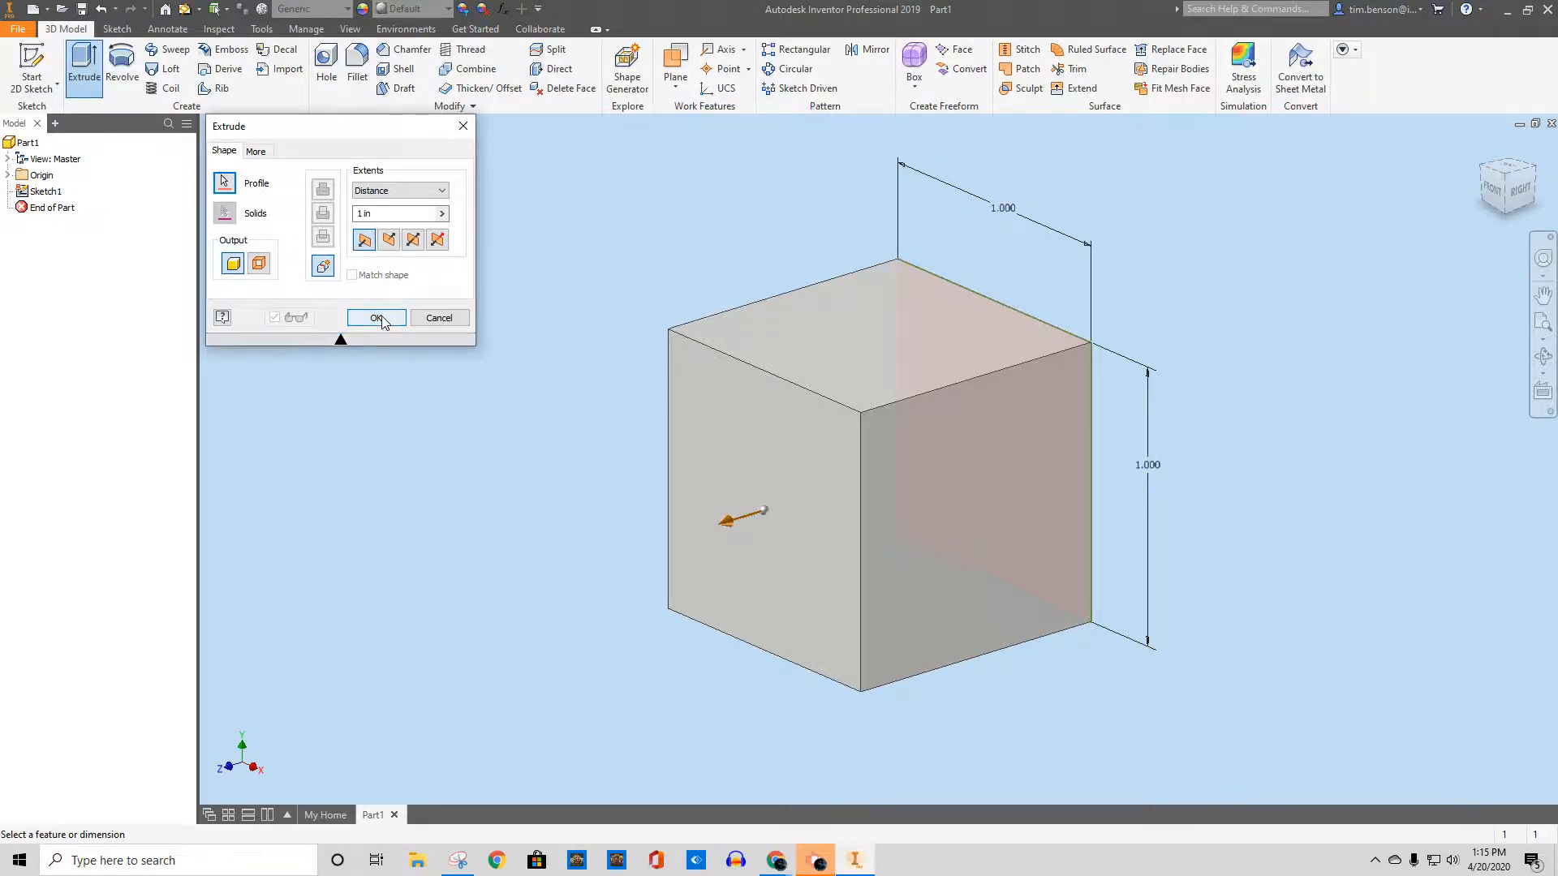
- Try a 15-degree taper on the extrusion, reset the taper to 0, and create the 1 in cube
left_click(256, 151)
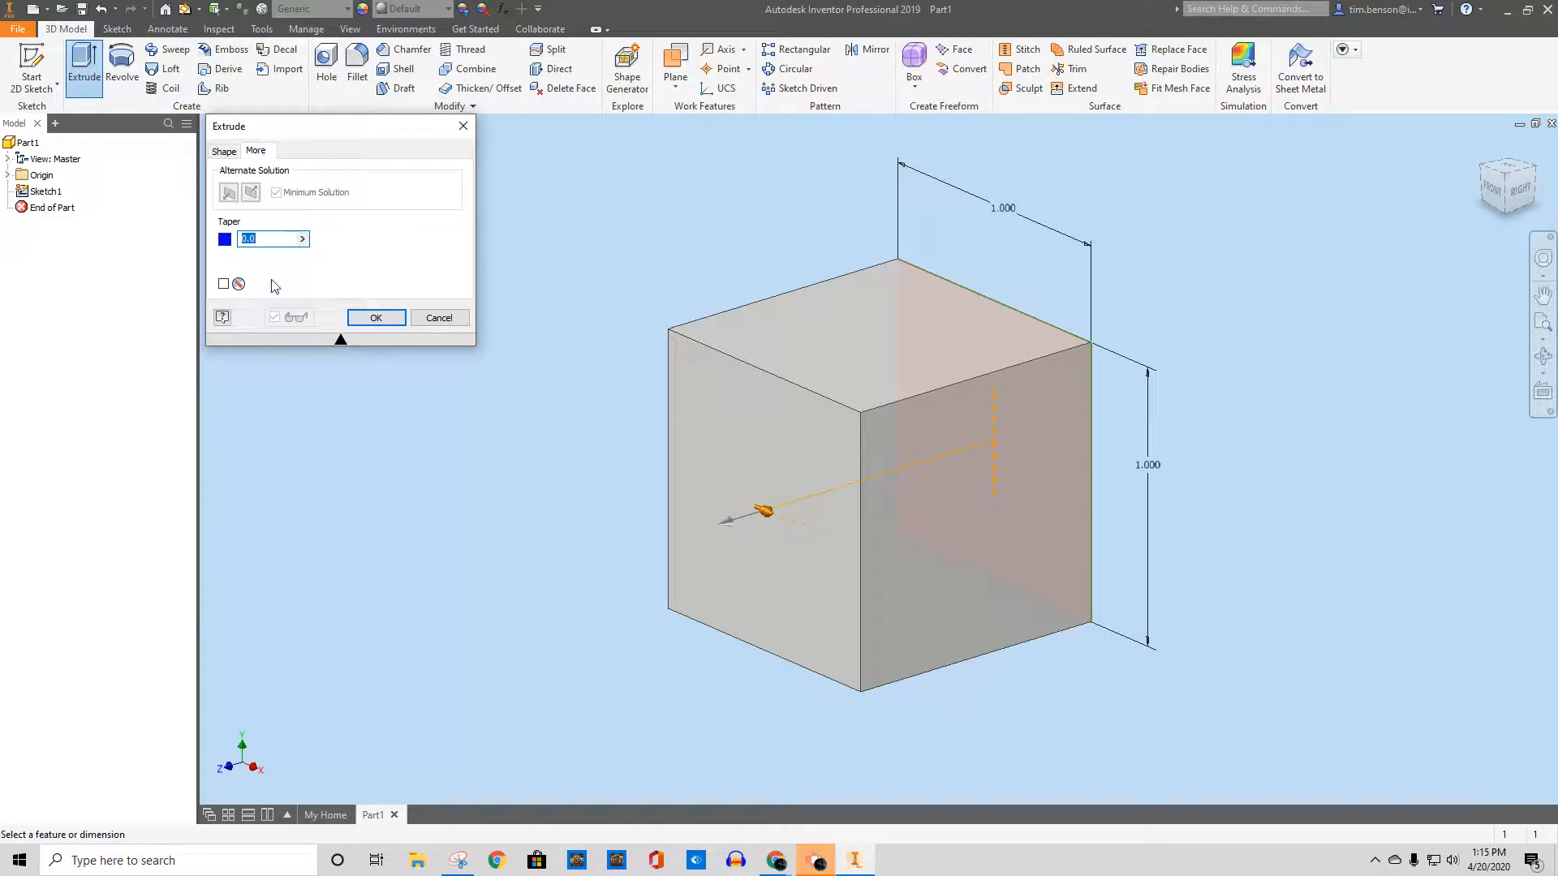
type("15")
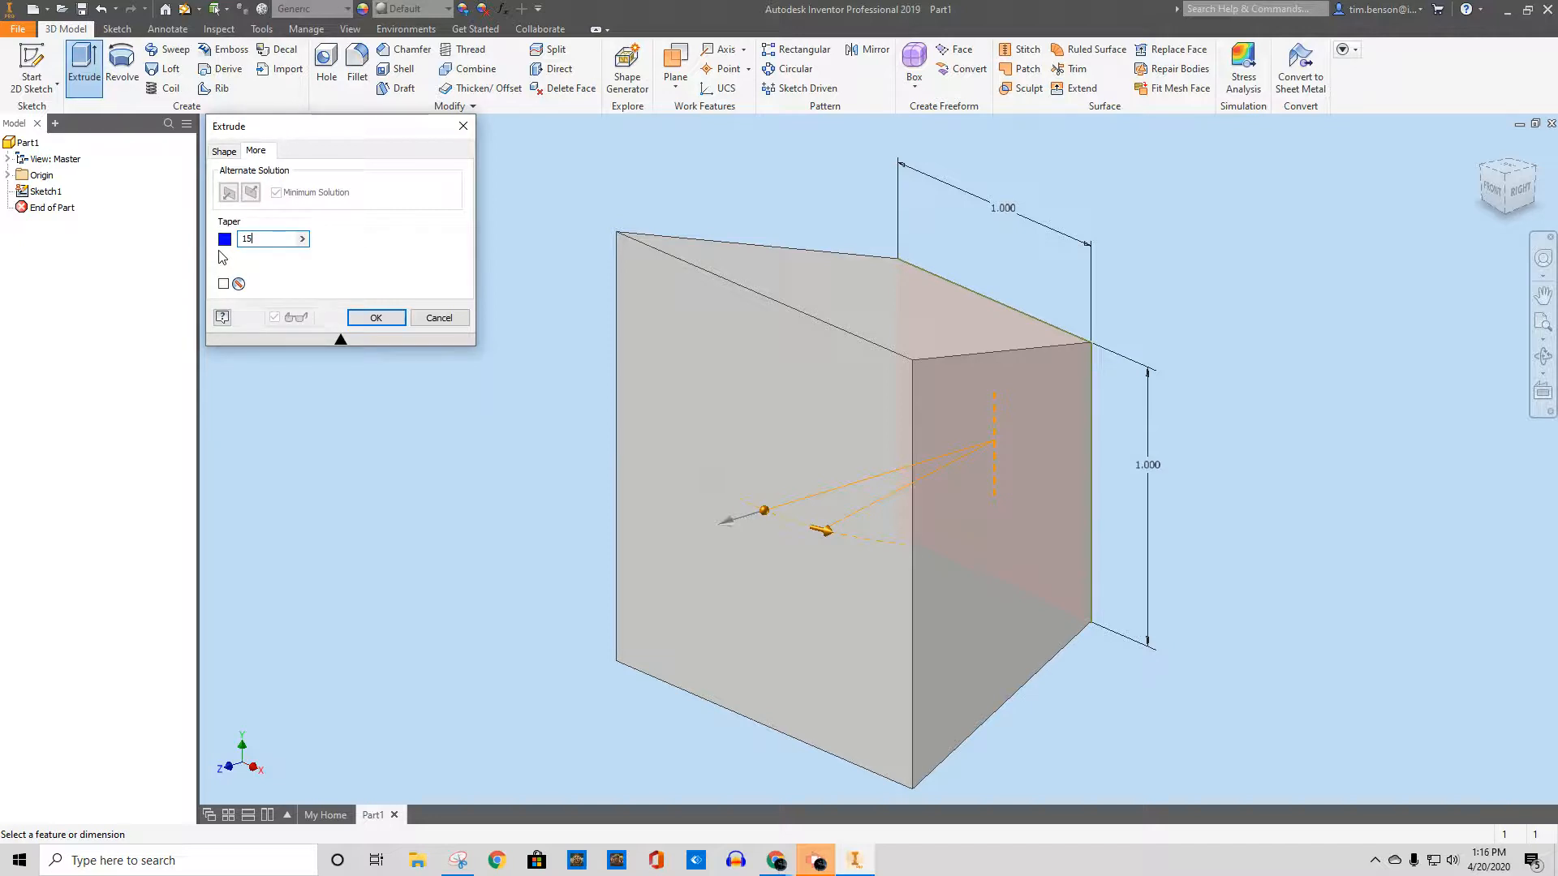
key("BackSpace")
key("BackSpace")
type("0")
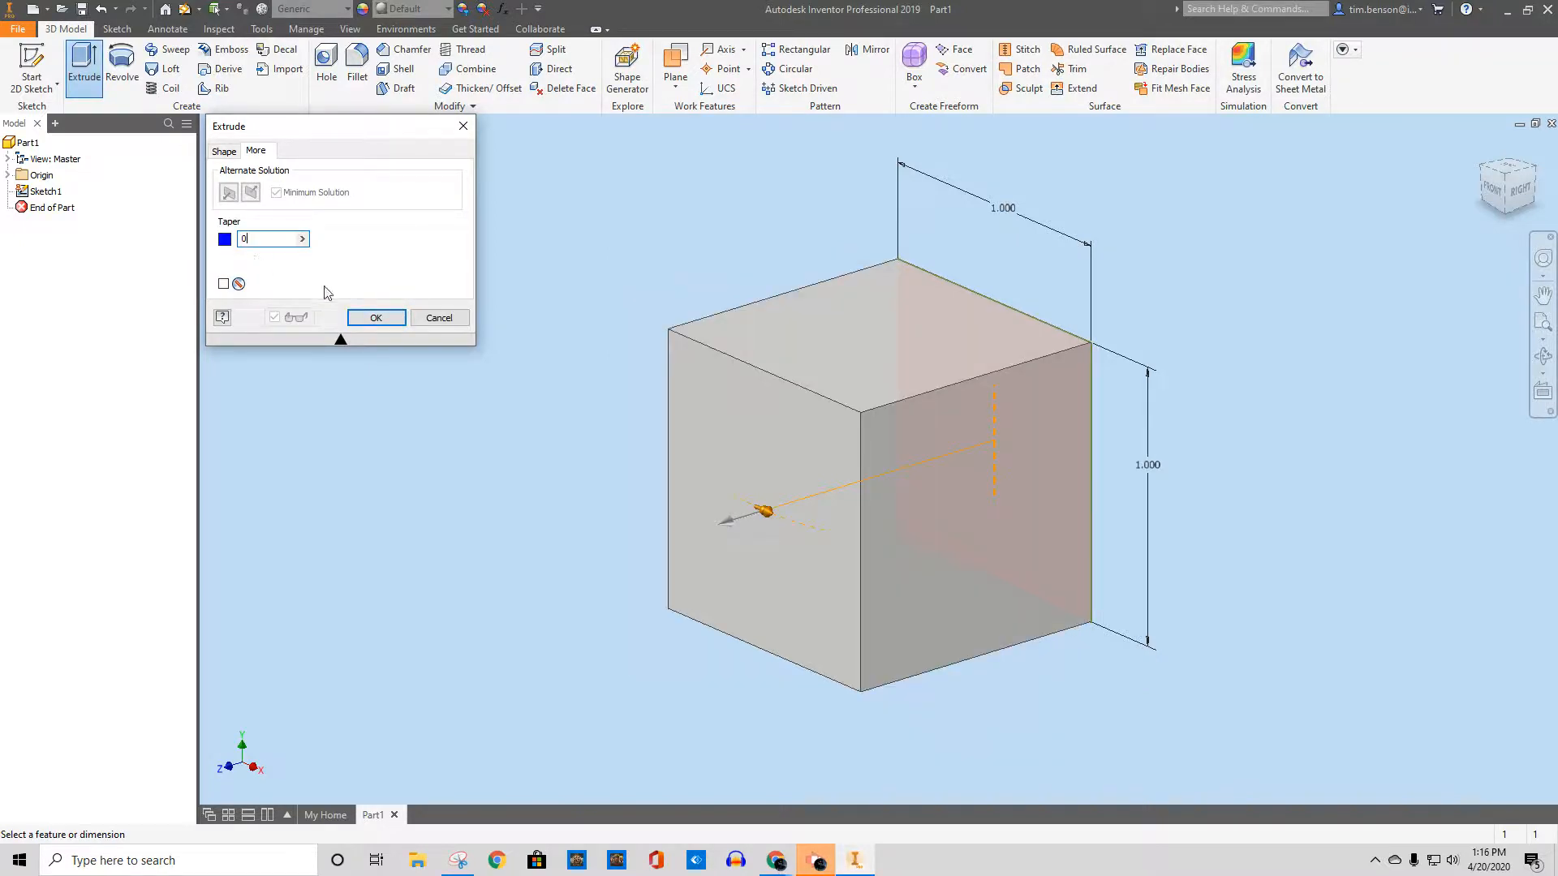
left_click(224, 151)
left_click(377, 318)
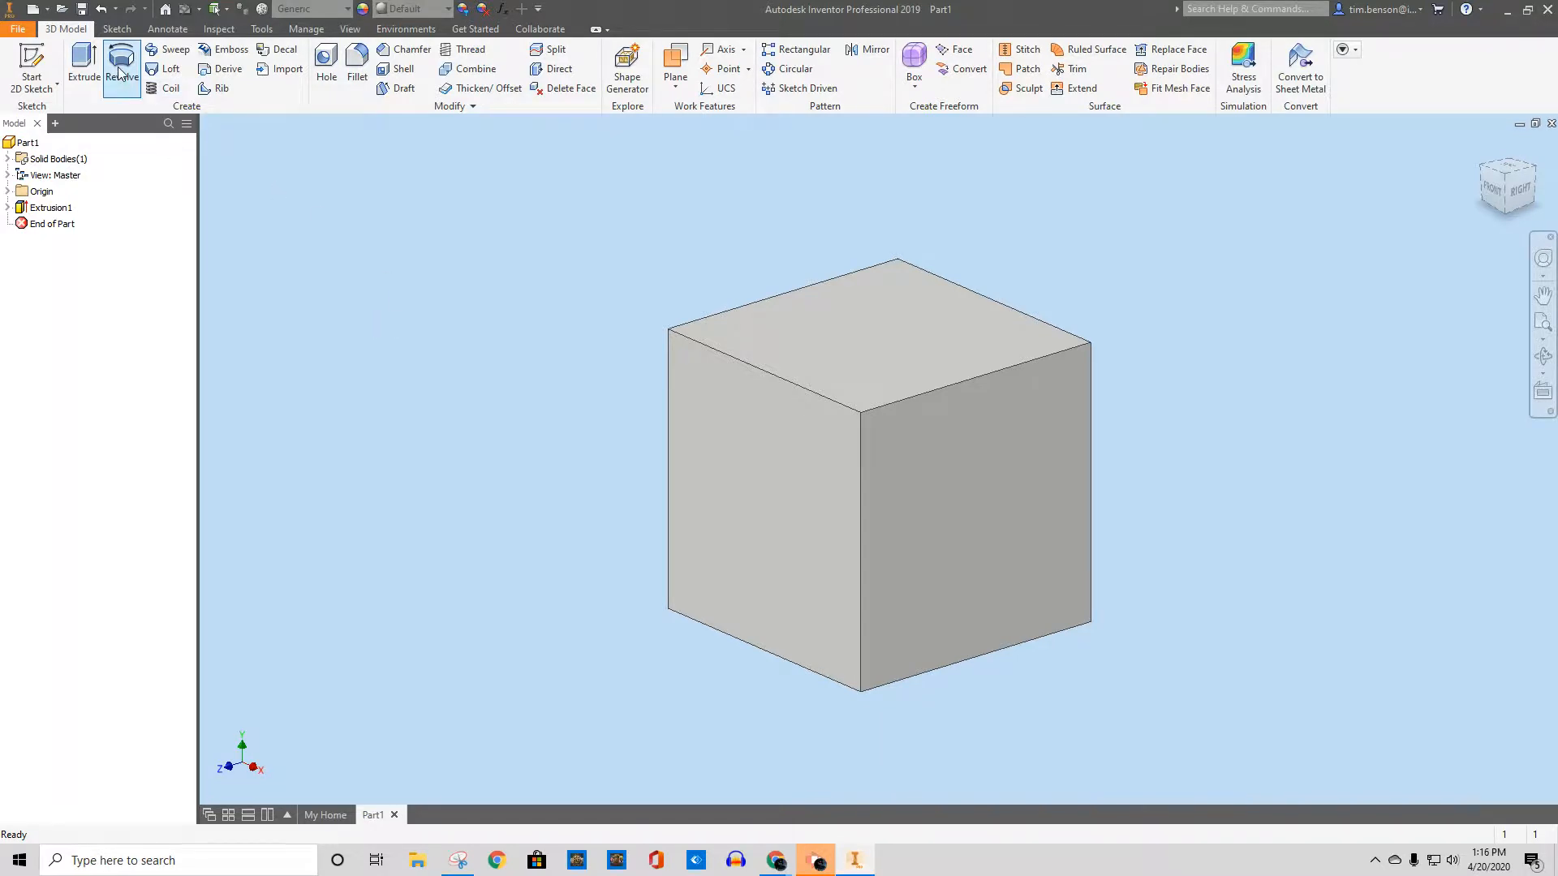
- Sketch a closed trapezoid on the cube's right face, wider at its upper edge and extending past the face's lower edge, and finish the sketch
left_click(31, 69)
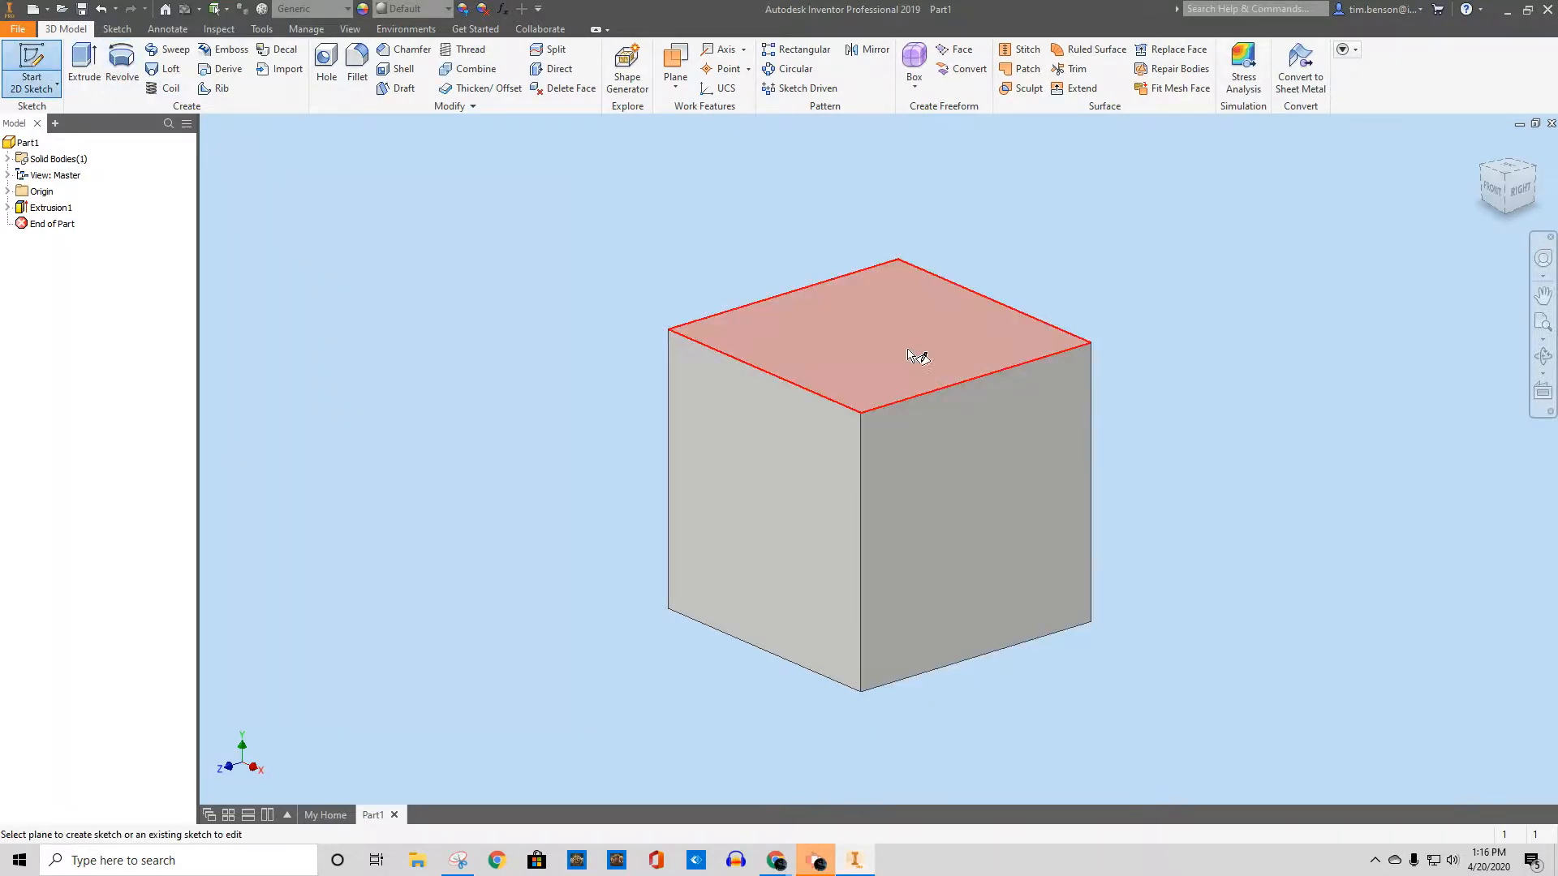
left_click(7, 190)
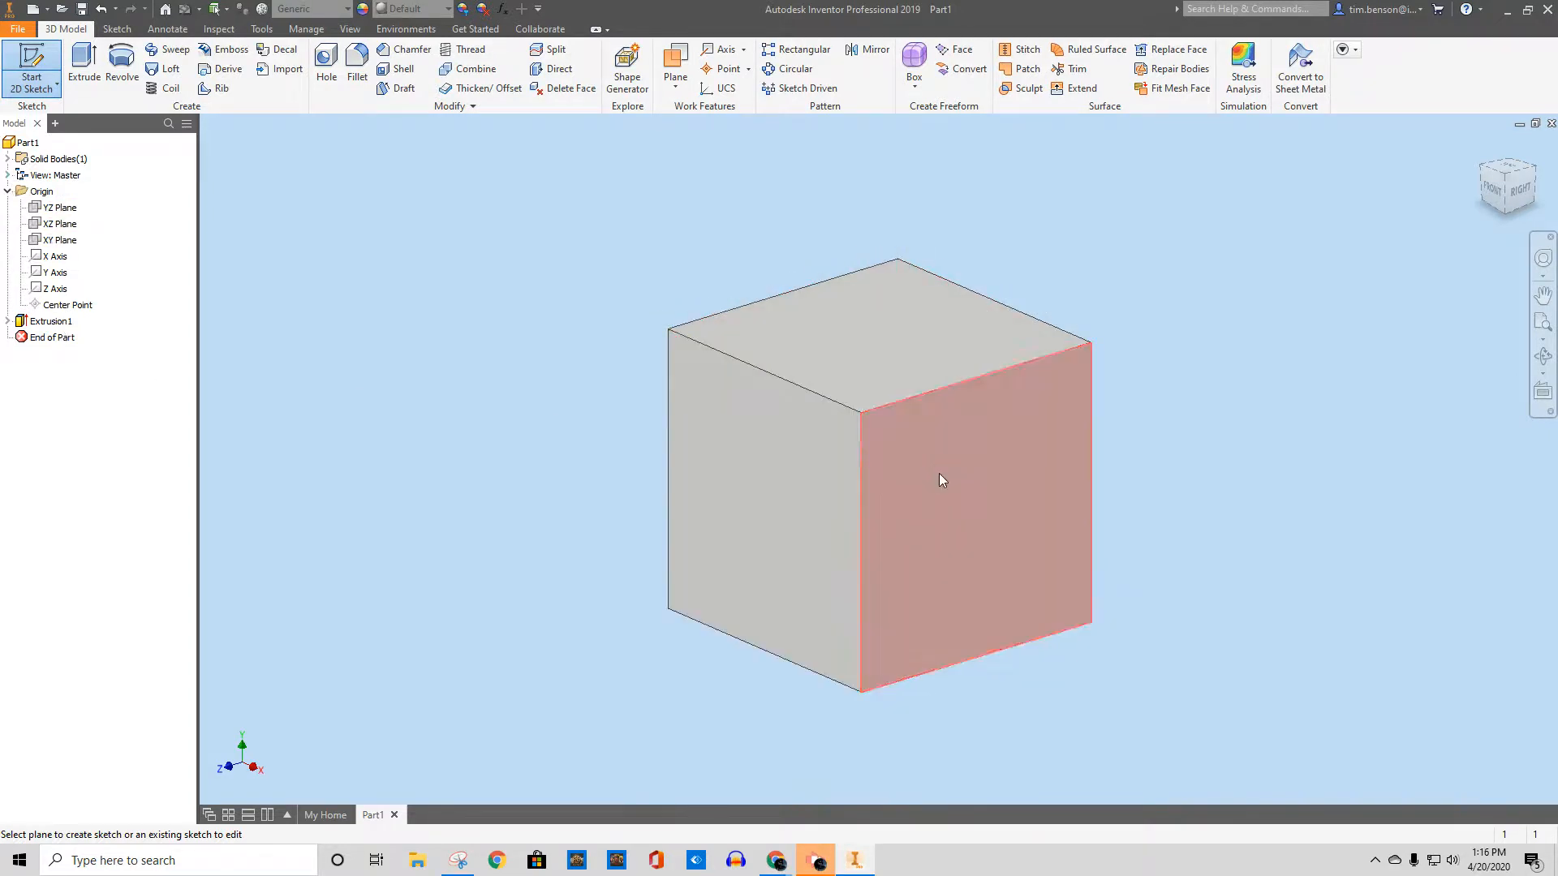
left_click(939, 474)
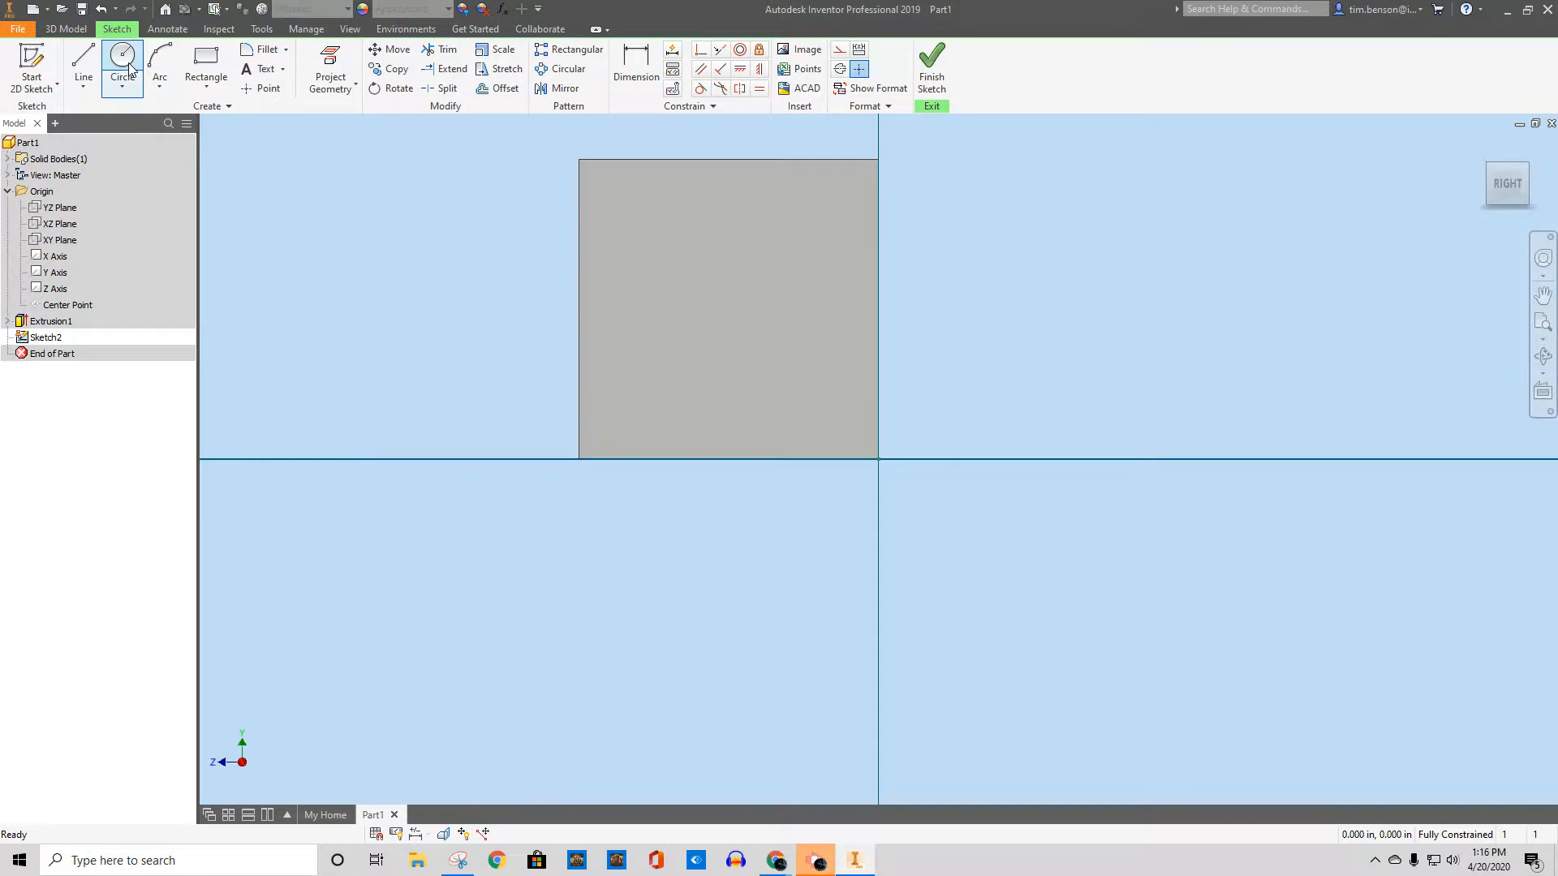
left_click(84, 63)
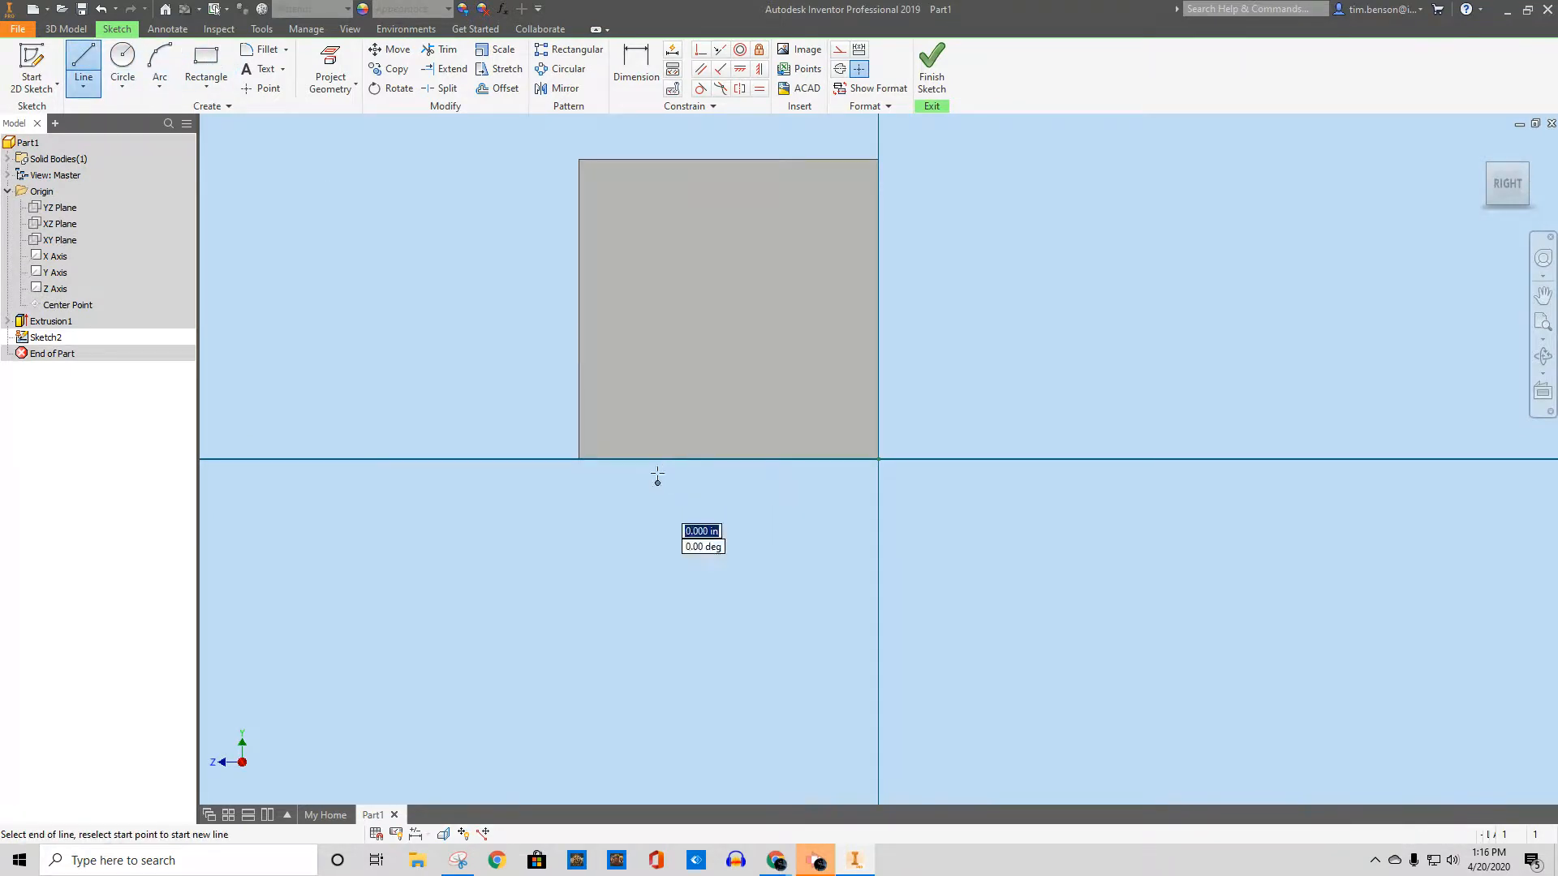
left_click(628, 275)
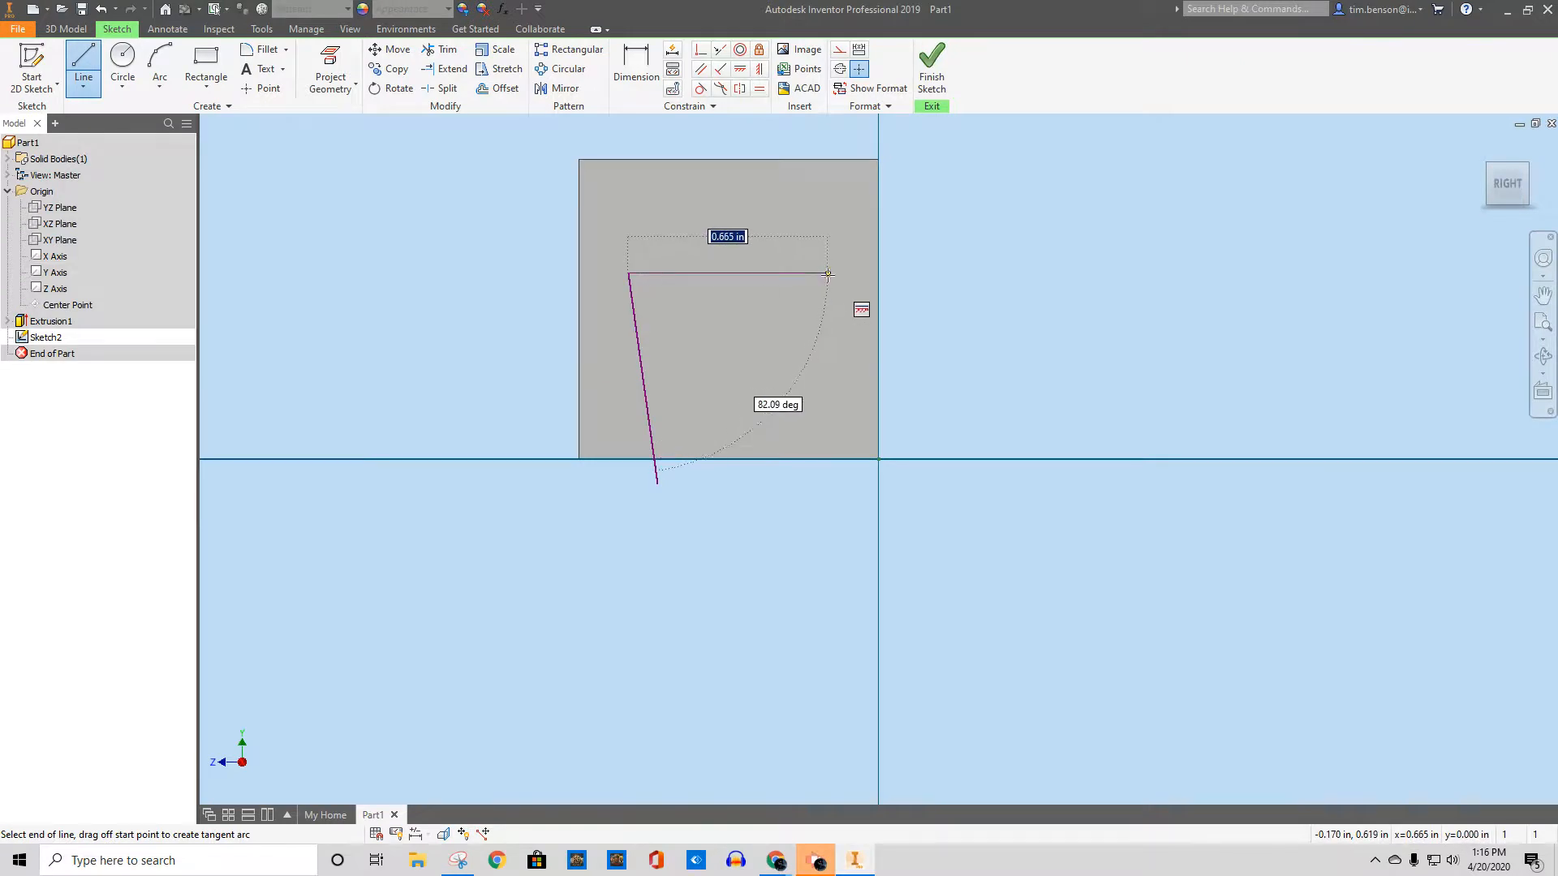
left_click(836, 274)
left_click(802, 484)
left_click(657, 483)
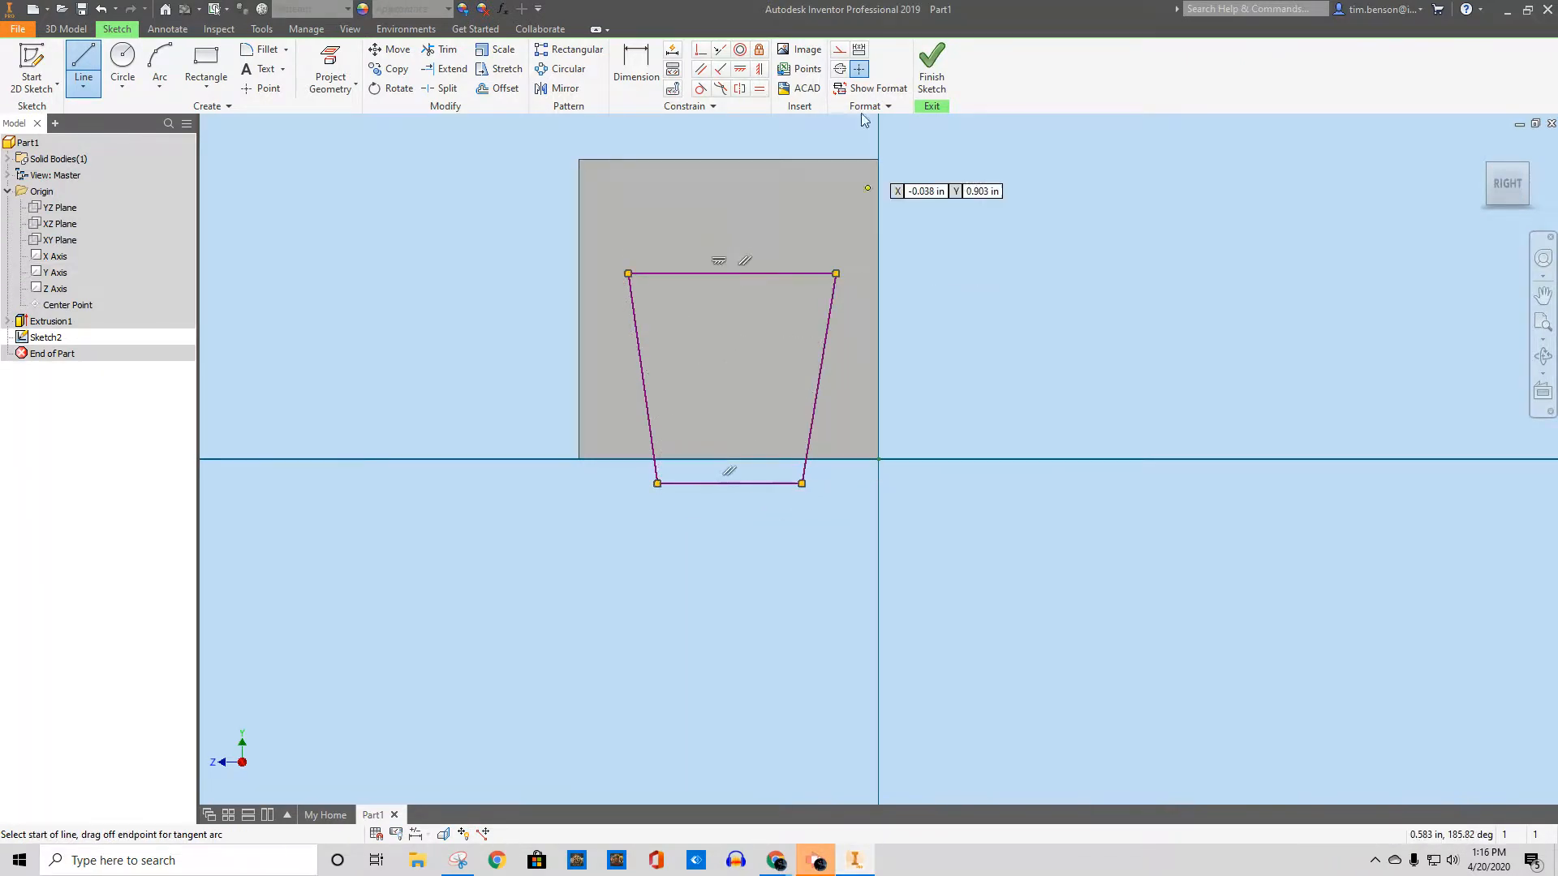
left_click(930, 69)
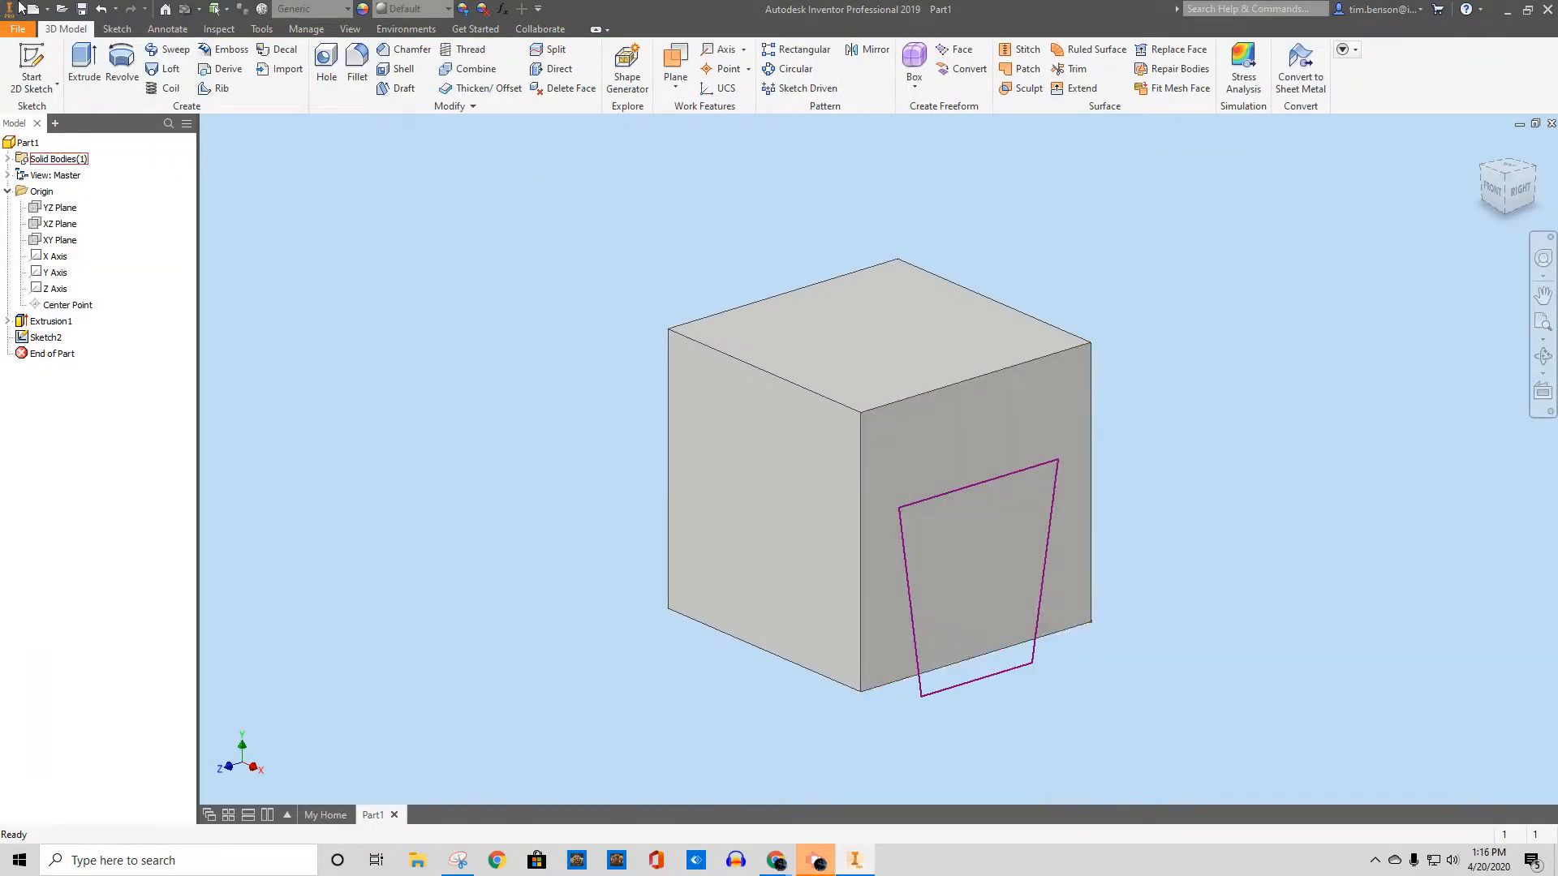
- Extrude the trapezoid as a 1 in cut through the cube
left_click(86, 65)
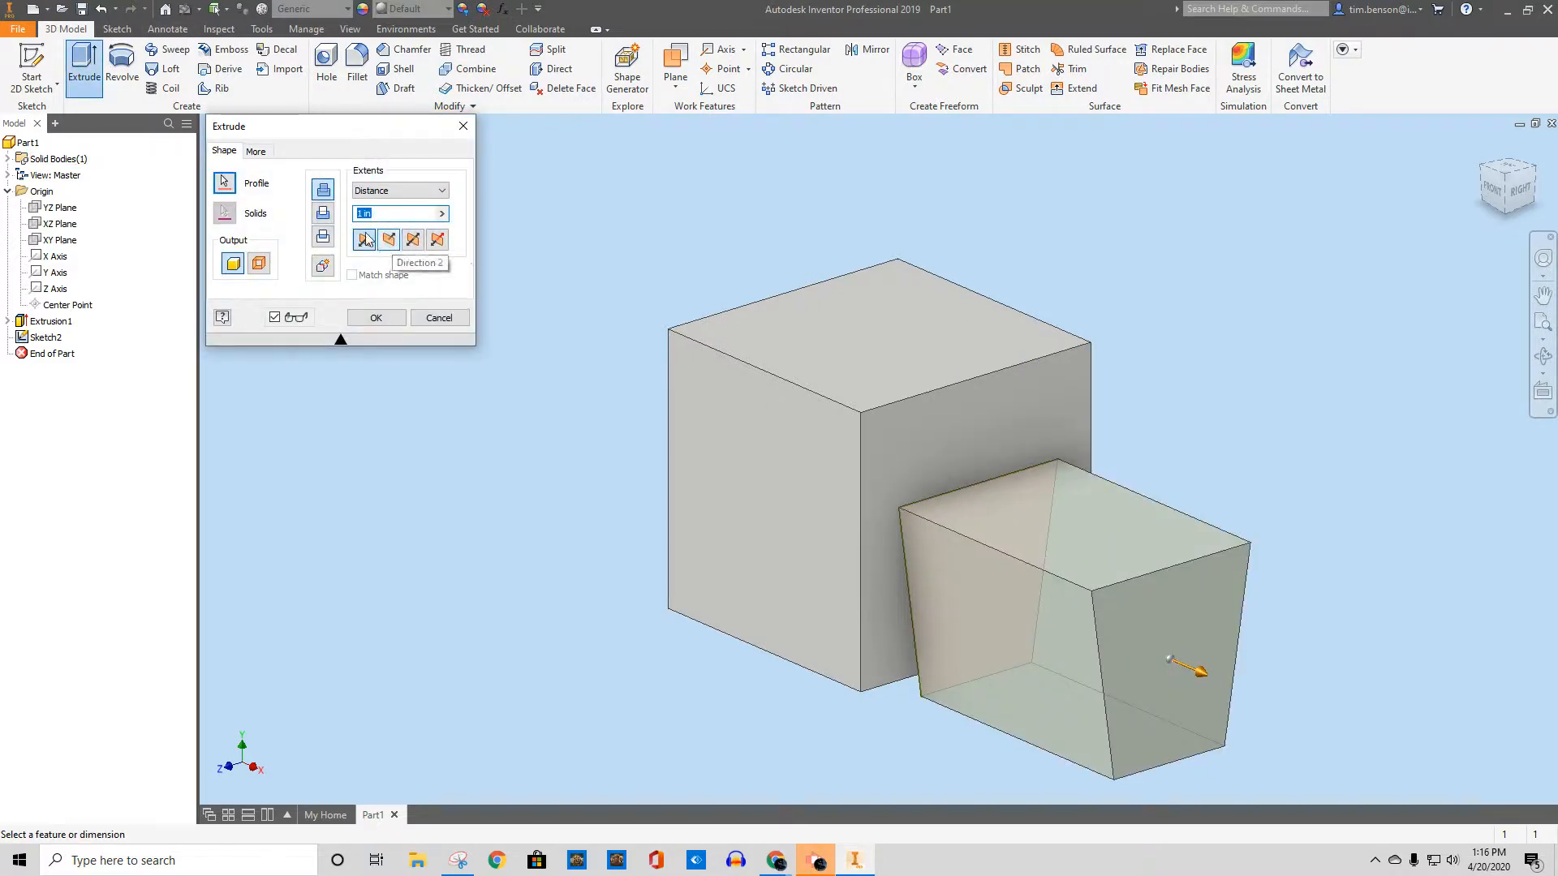
left_click(322, 214)
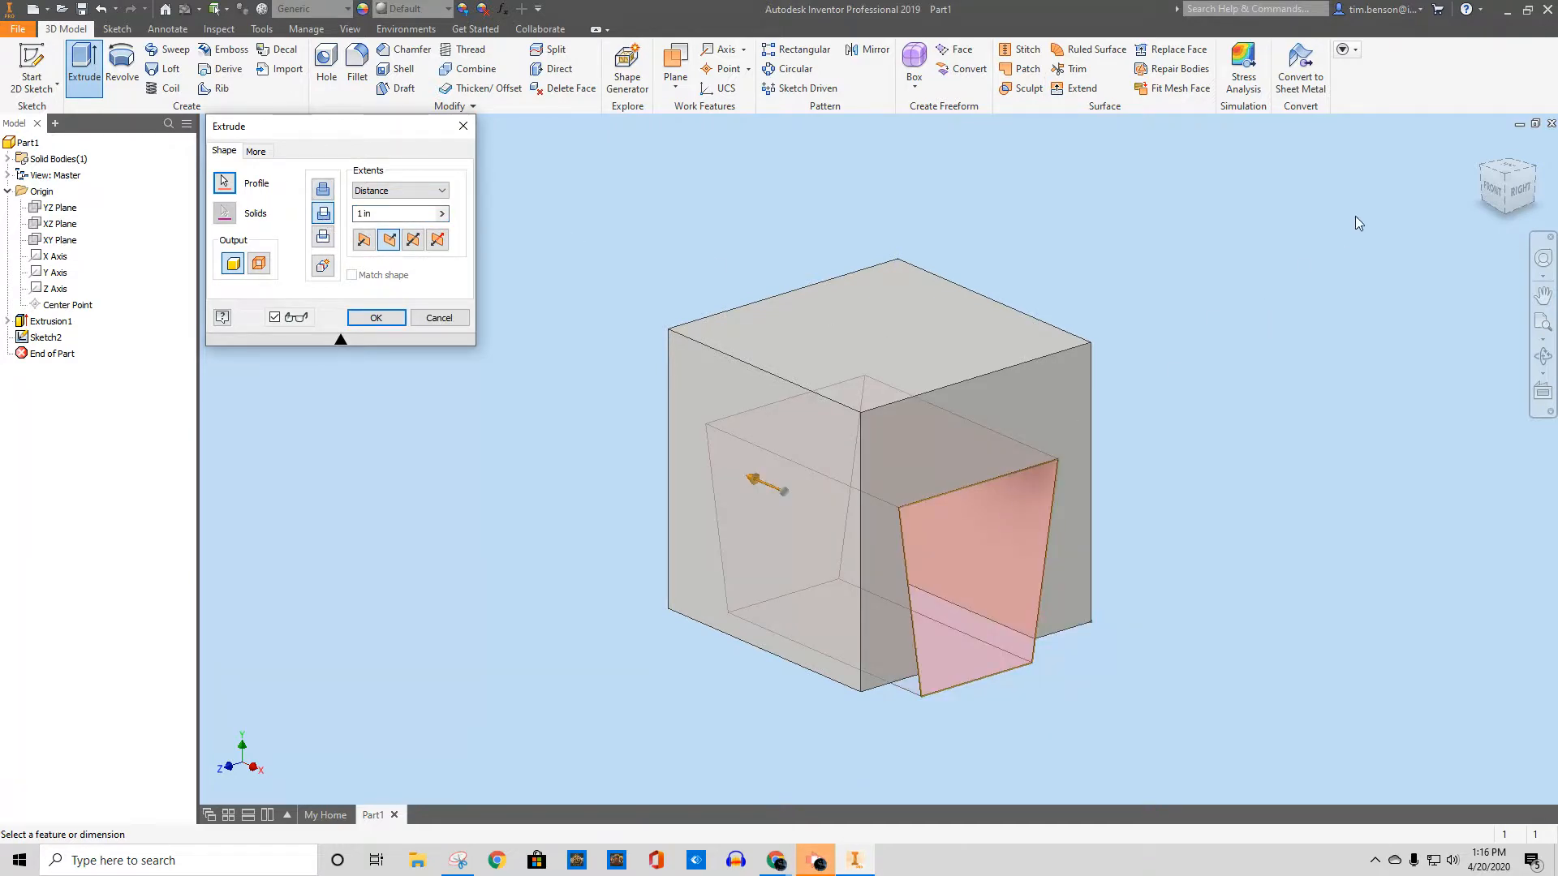
left_click(372, 318)
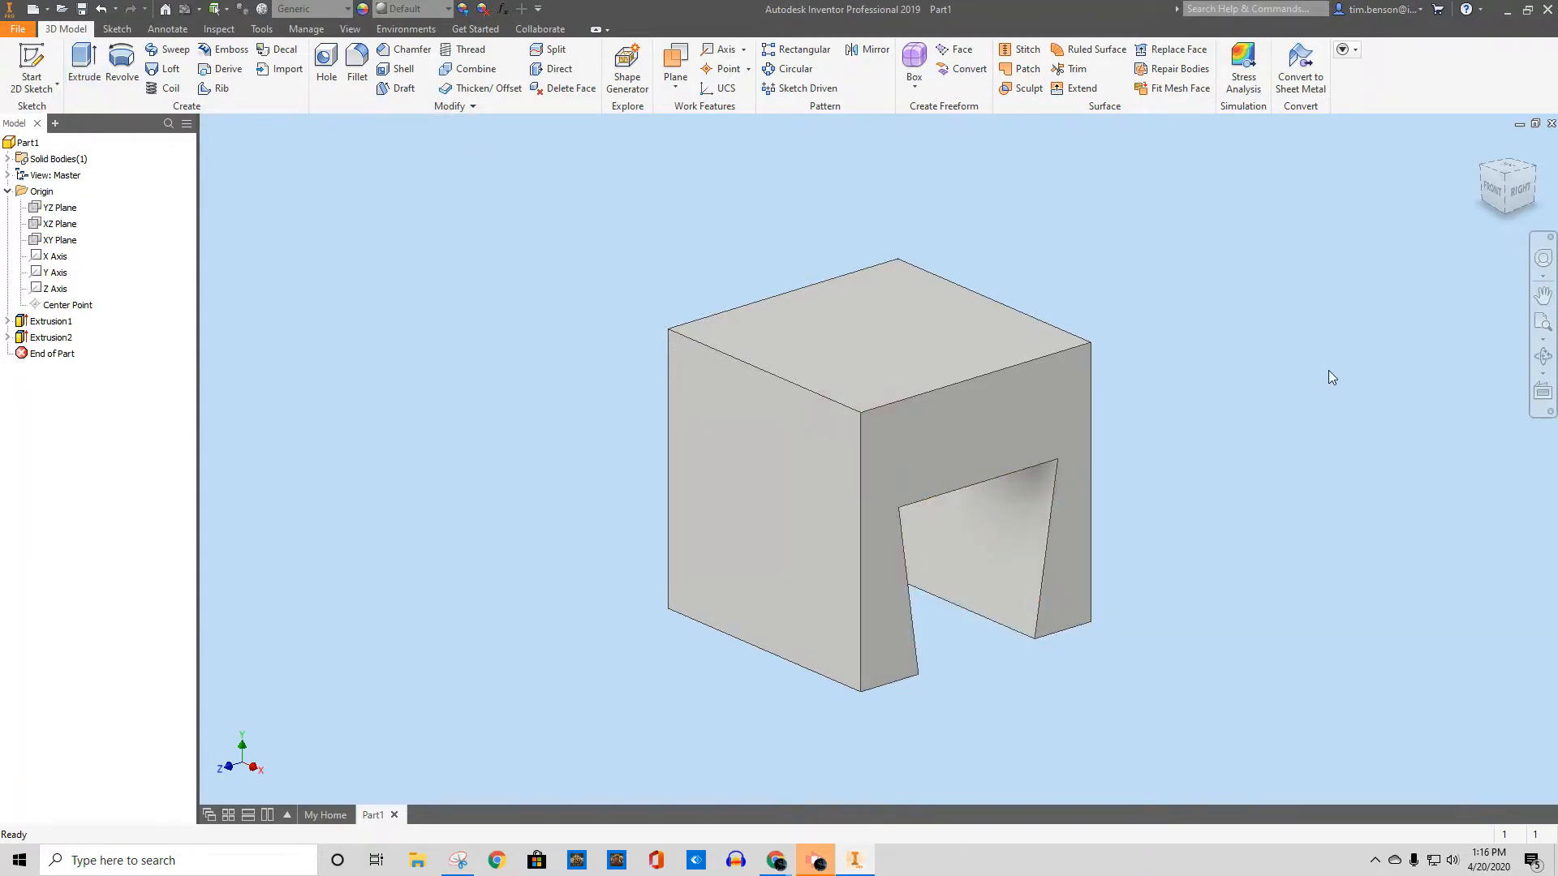
- Examine the notched cube from the right, at a freely rotated angle, from the front and in isometric view
left_click(1523, 193)
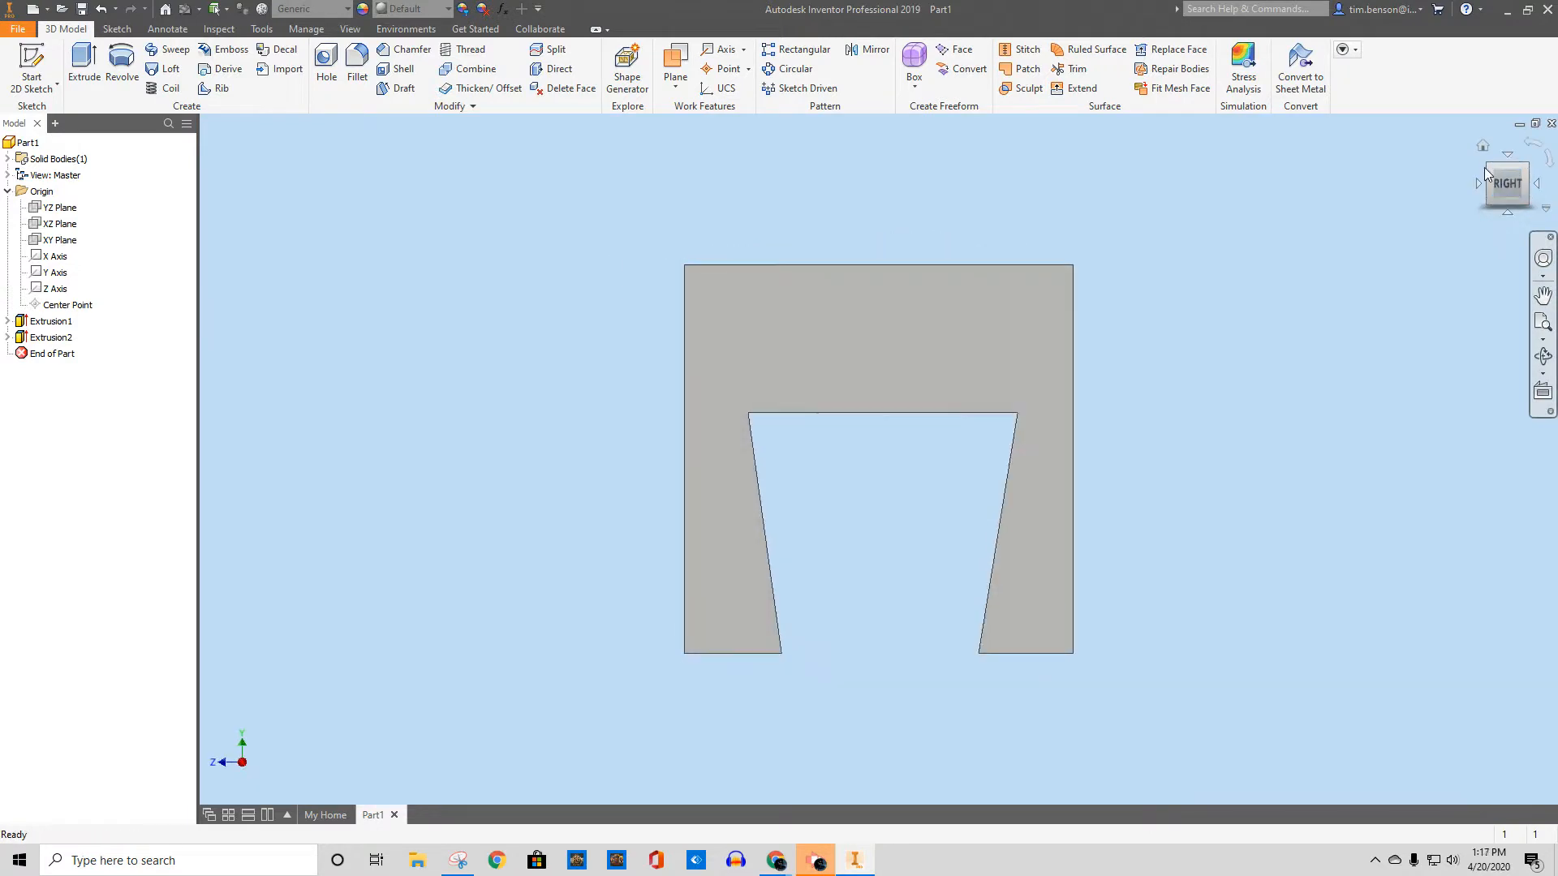
left_click(1490, 170)
middle_click_drag(879, 536, 977, 522)
left_click(1500, 174)
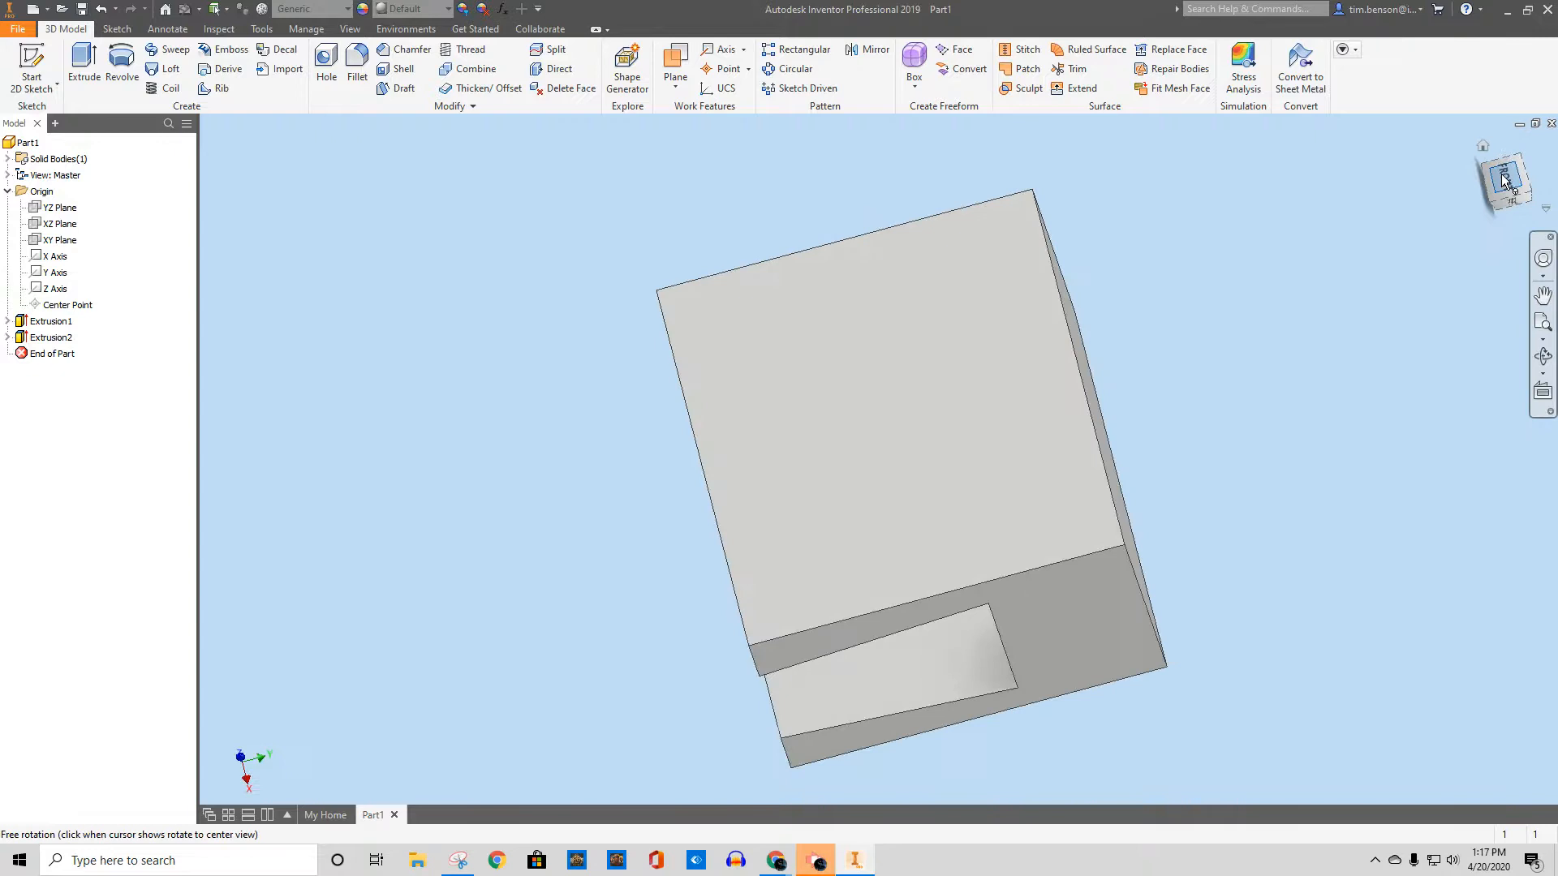
left_click(1532, 152)
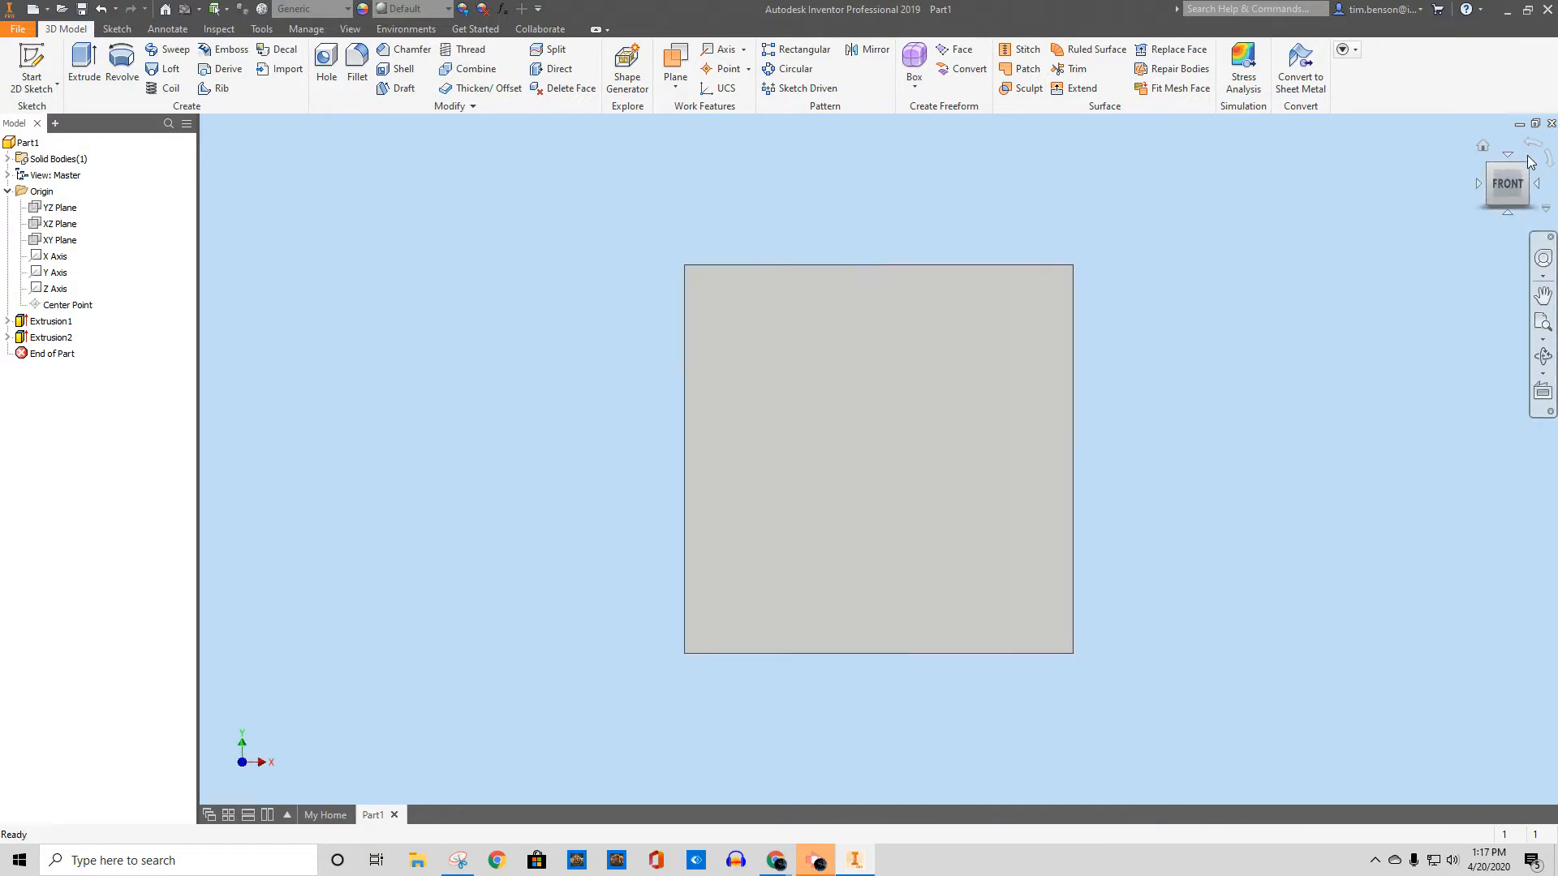
left_click(1525, 168)
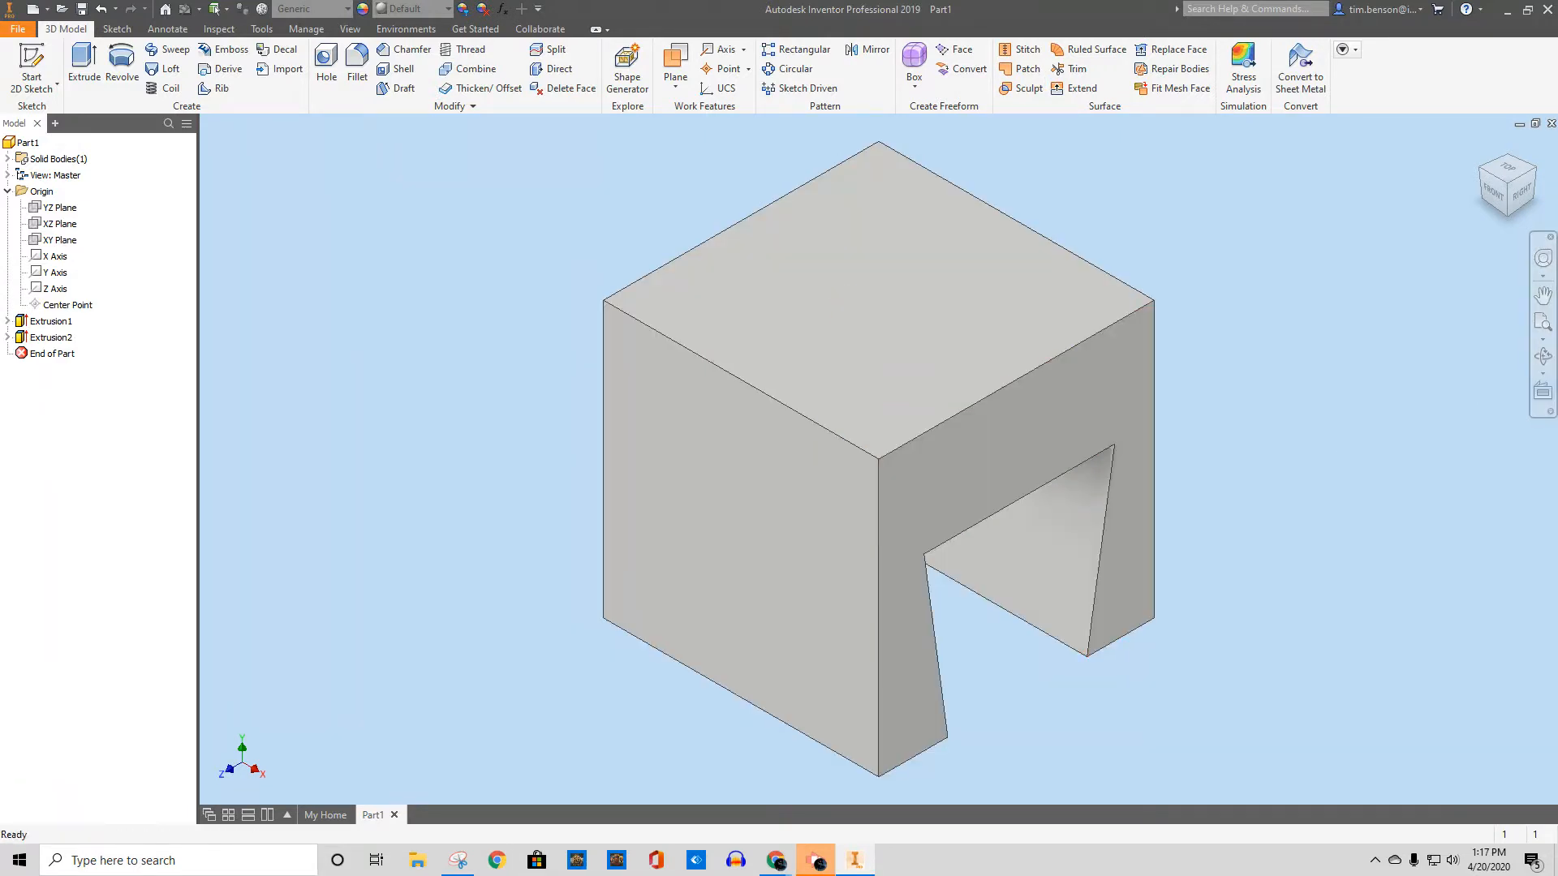
- View the cube's right and front faces straight on with Look At, and return to the isometric view
left_click(1546, 393)
left_click(1054, 474)
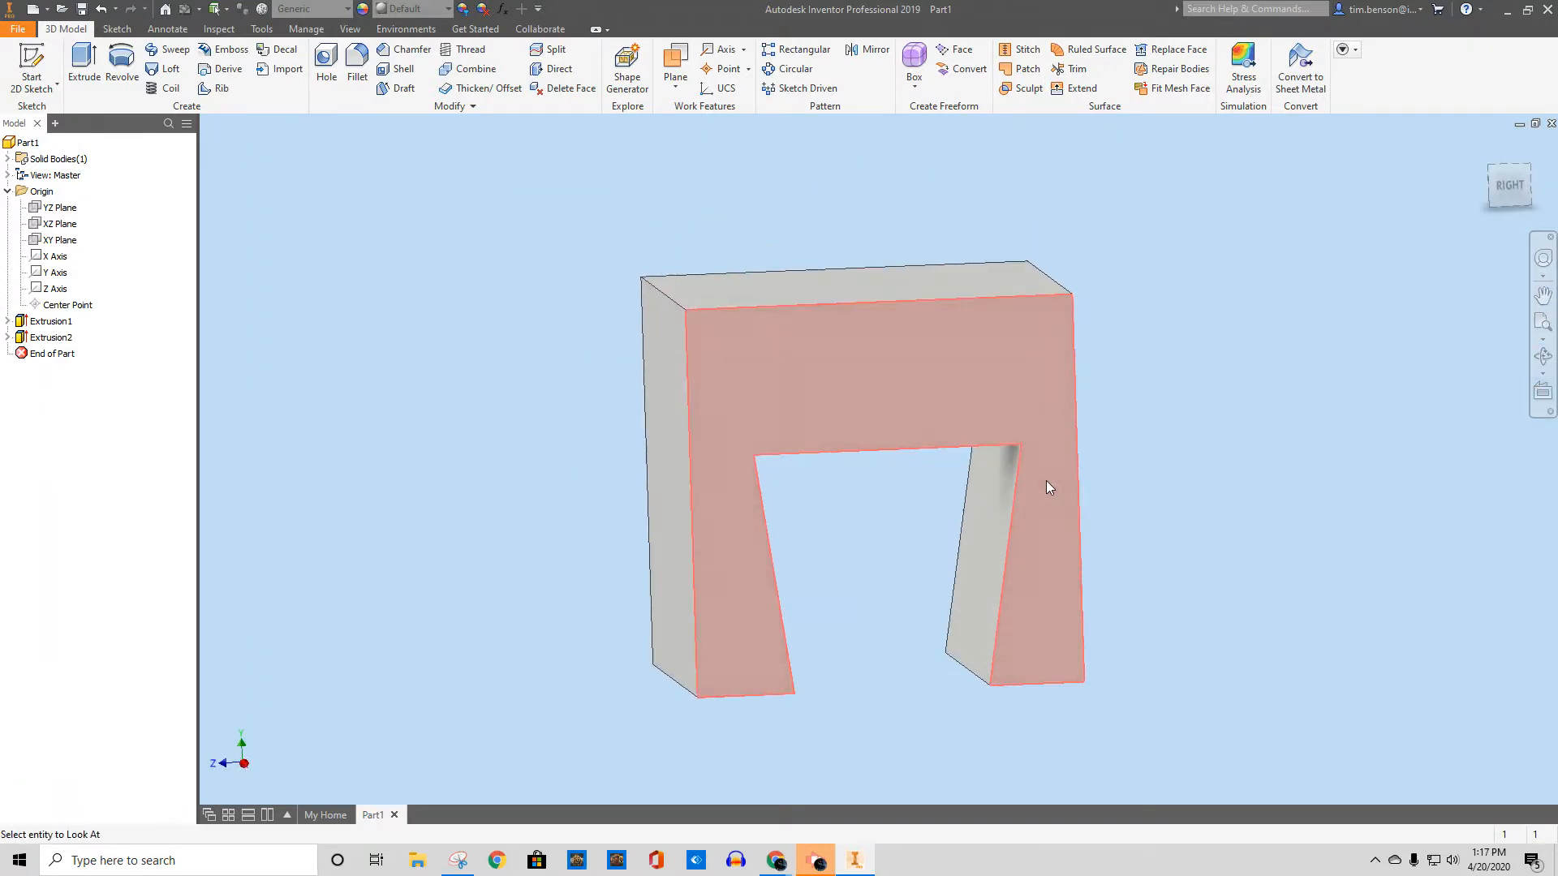
left_click(1543, 392)
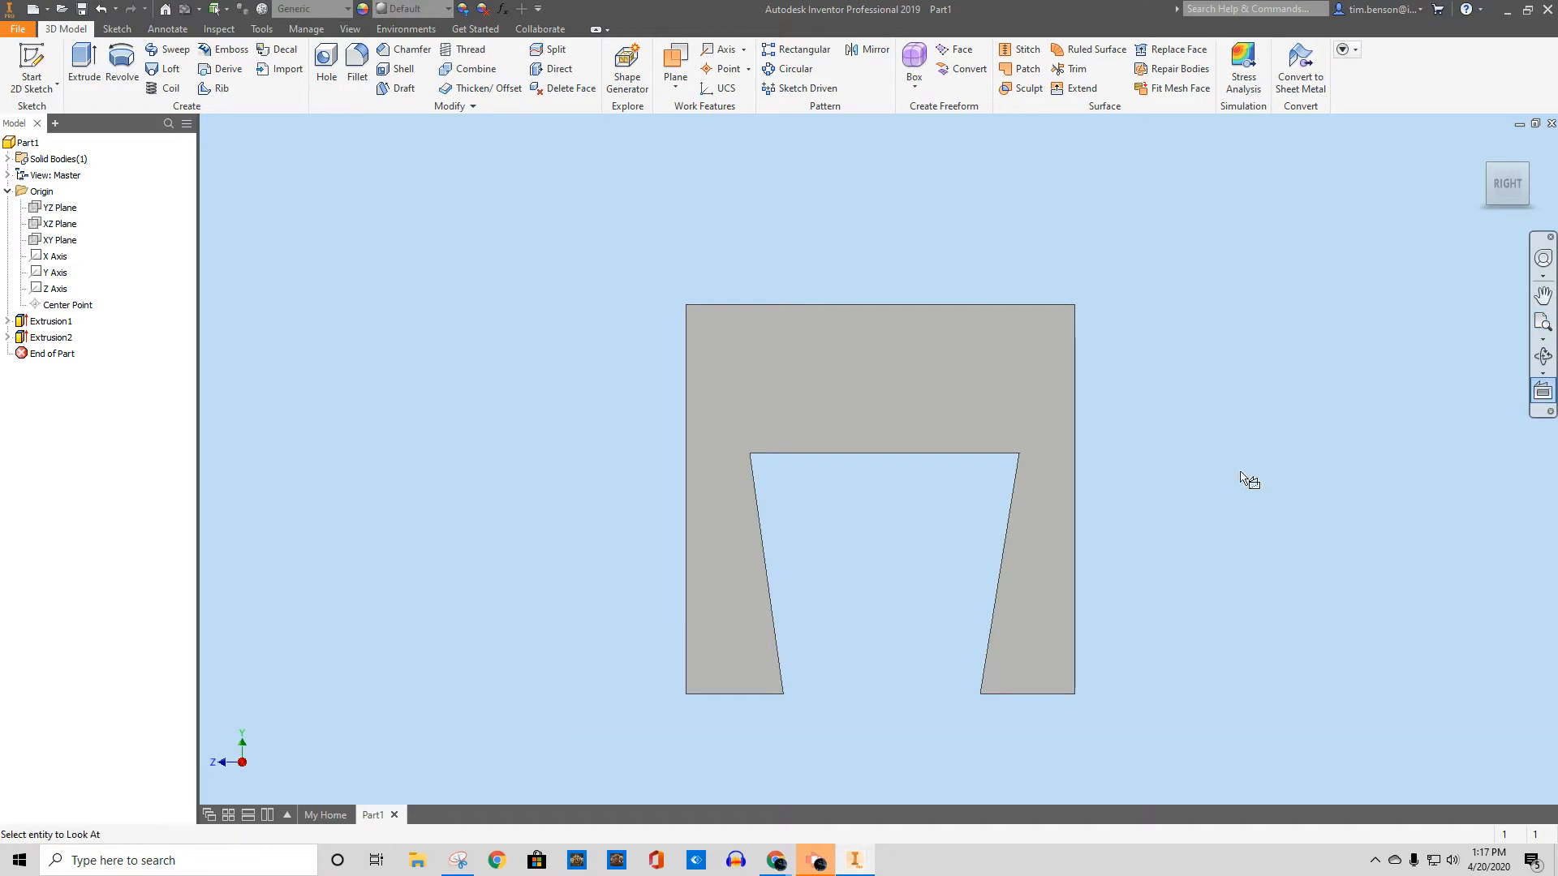
left_click(1488, 170)
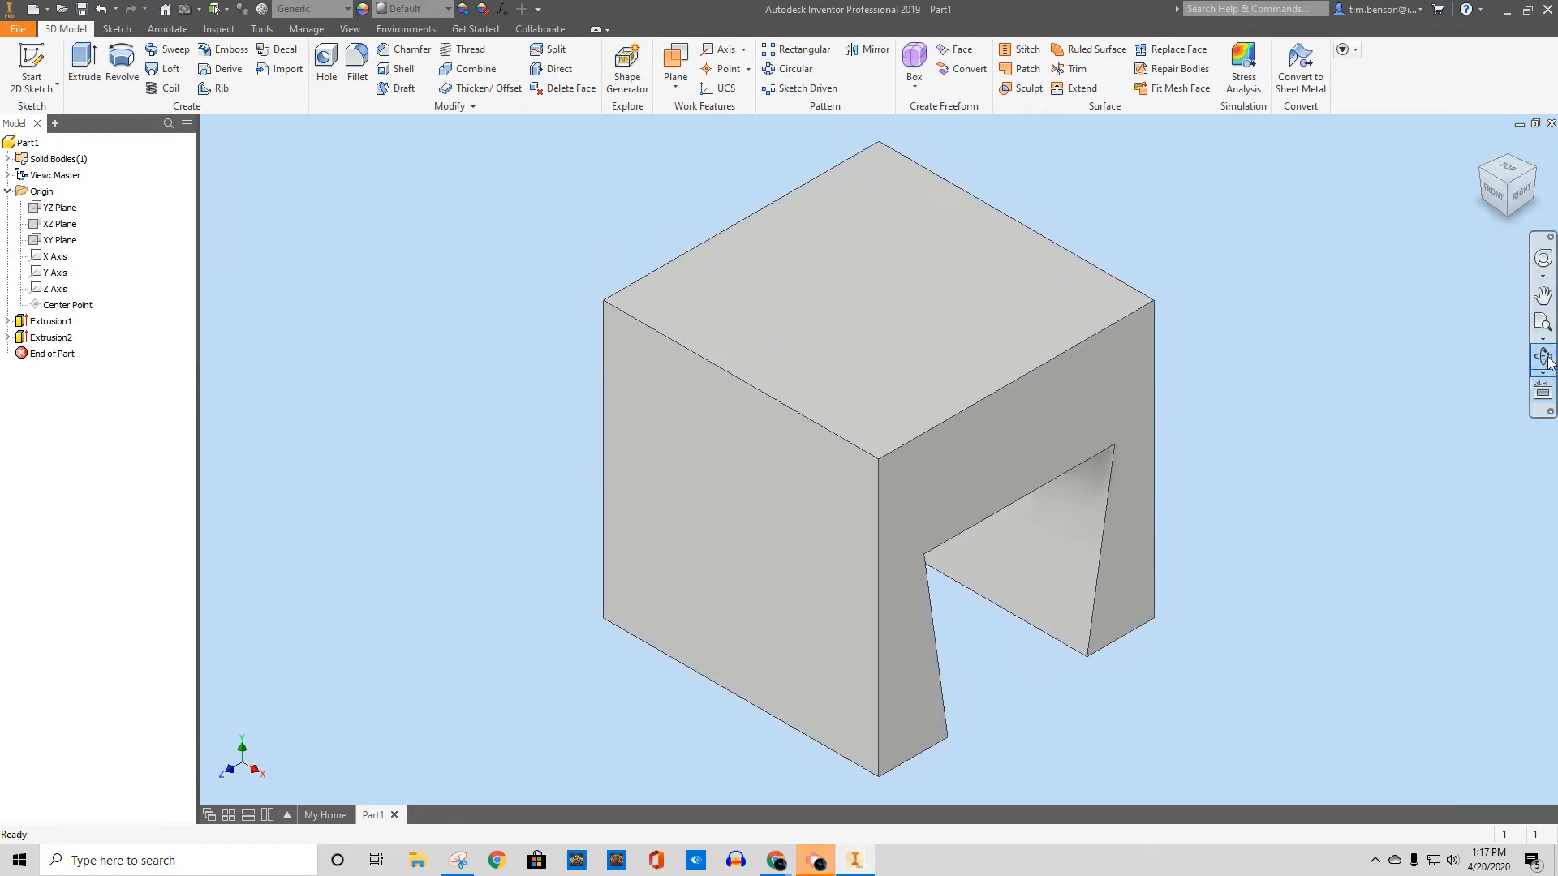
left_click(1543, 392)
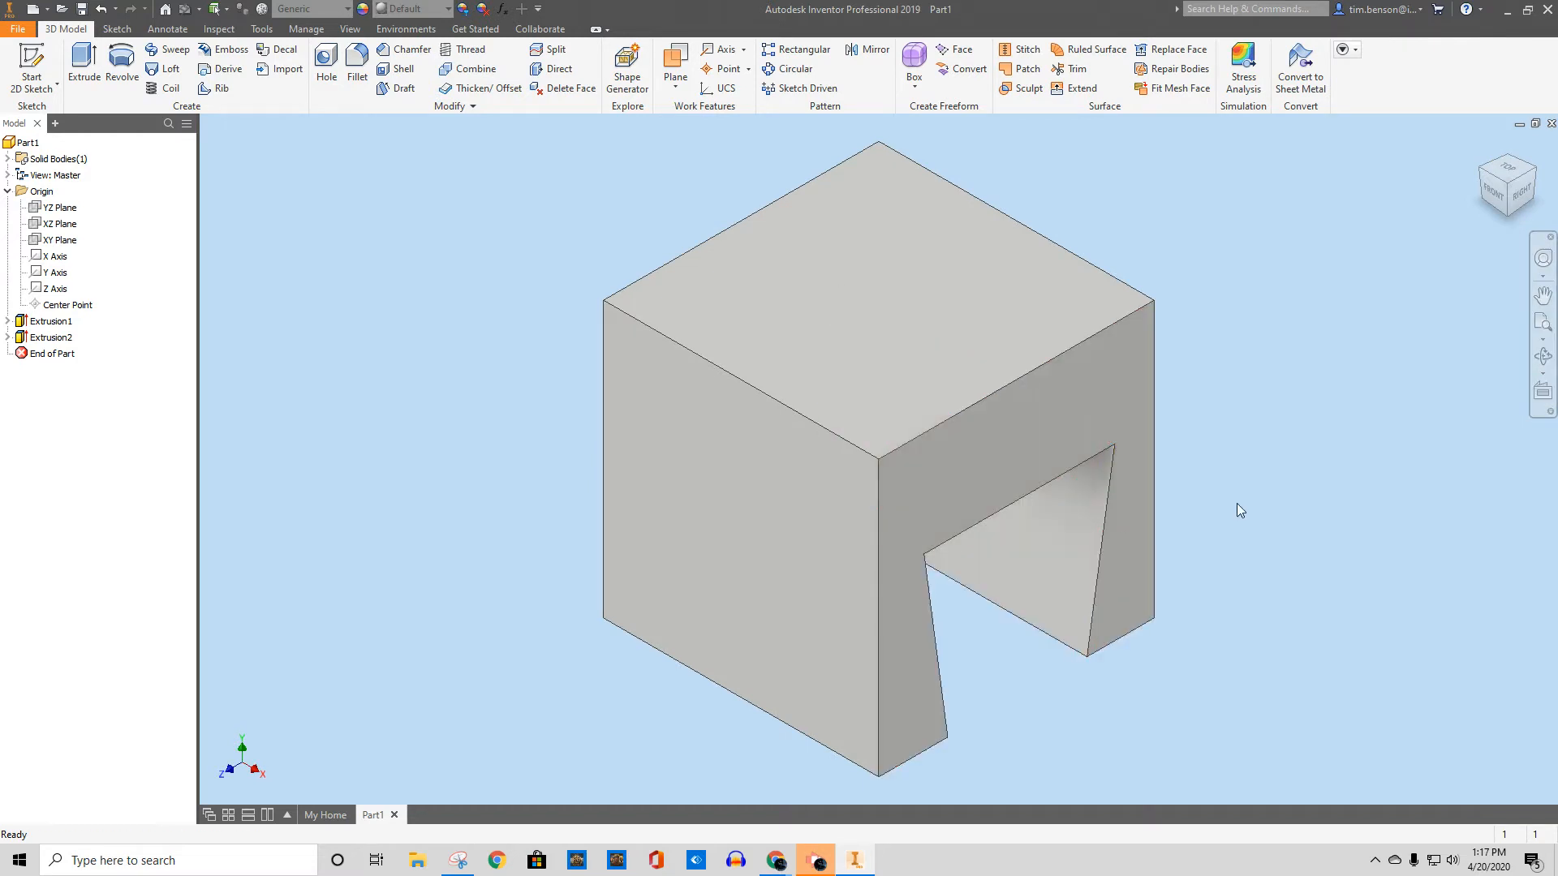
left_click(1543, 391)
left_click(1028, 534)
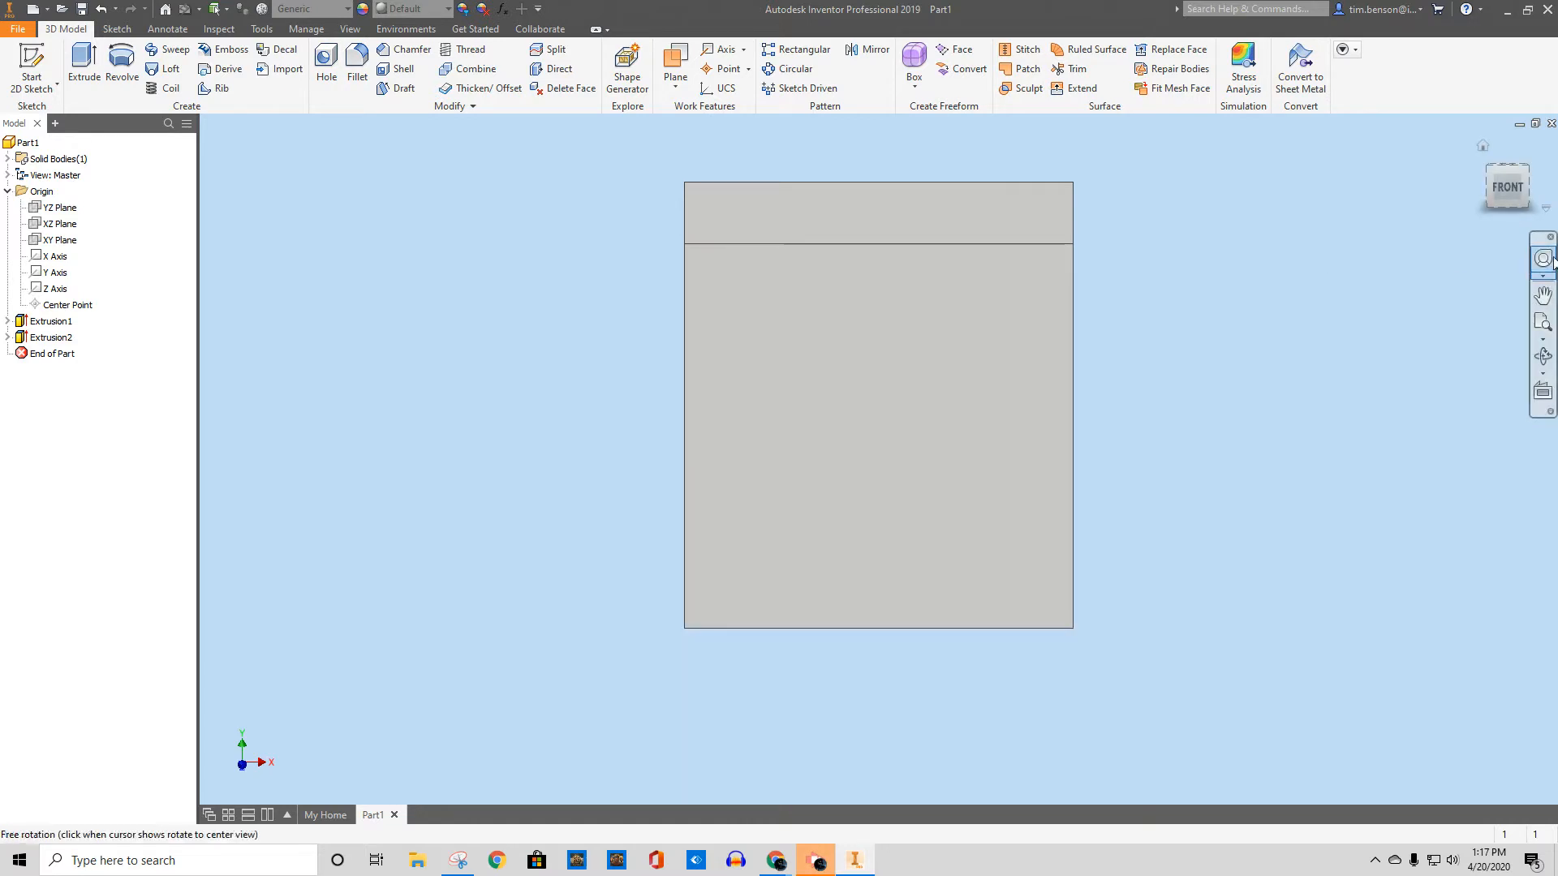
left_click(1542, 391)
left_click(1000, 357)
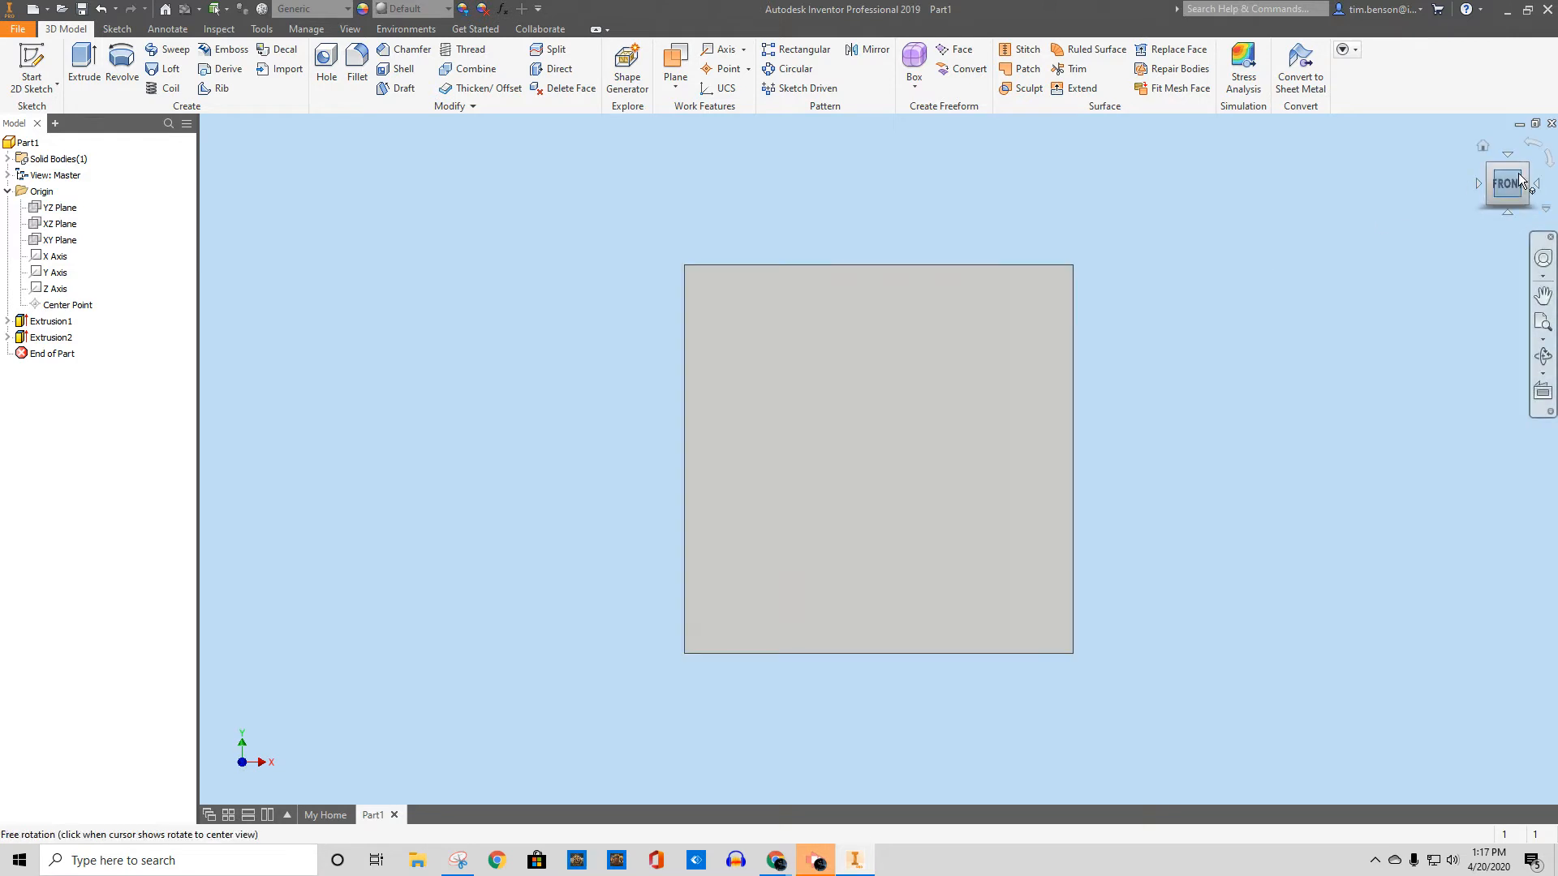
left_click_drag(1502, 188, 1382, 220)
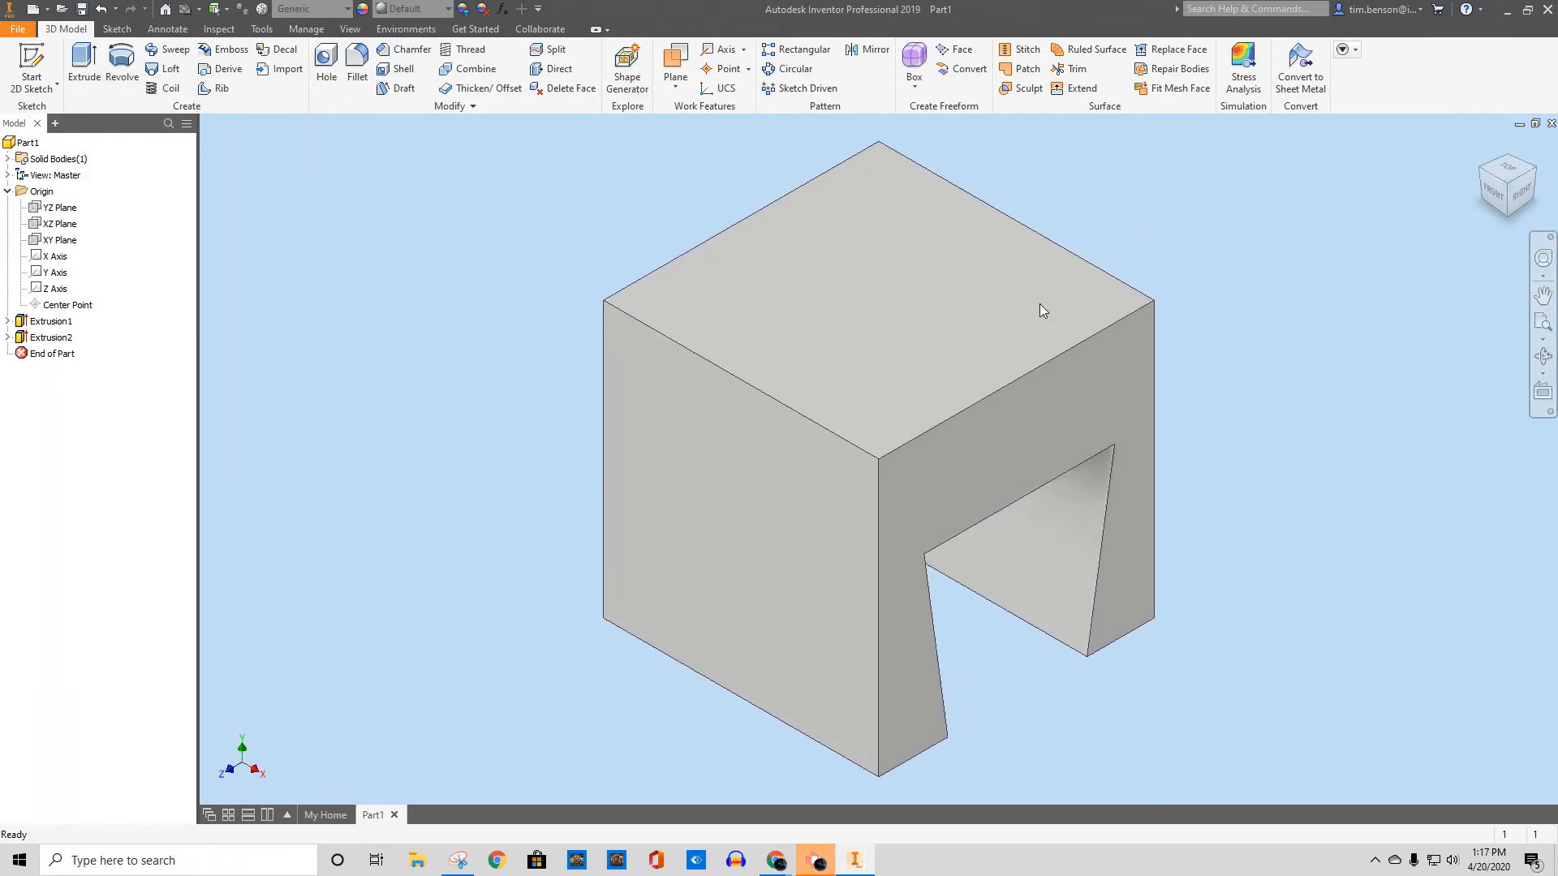